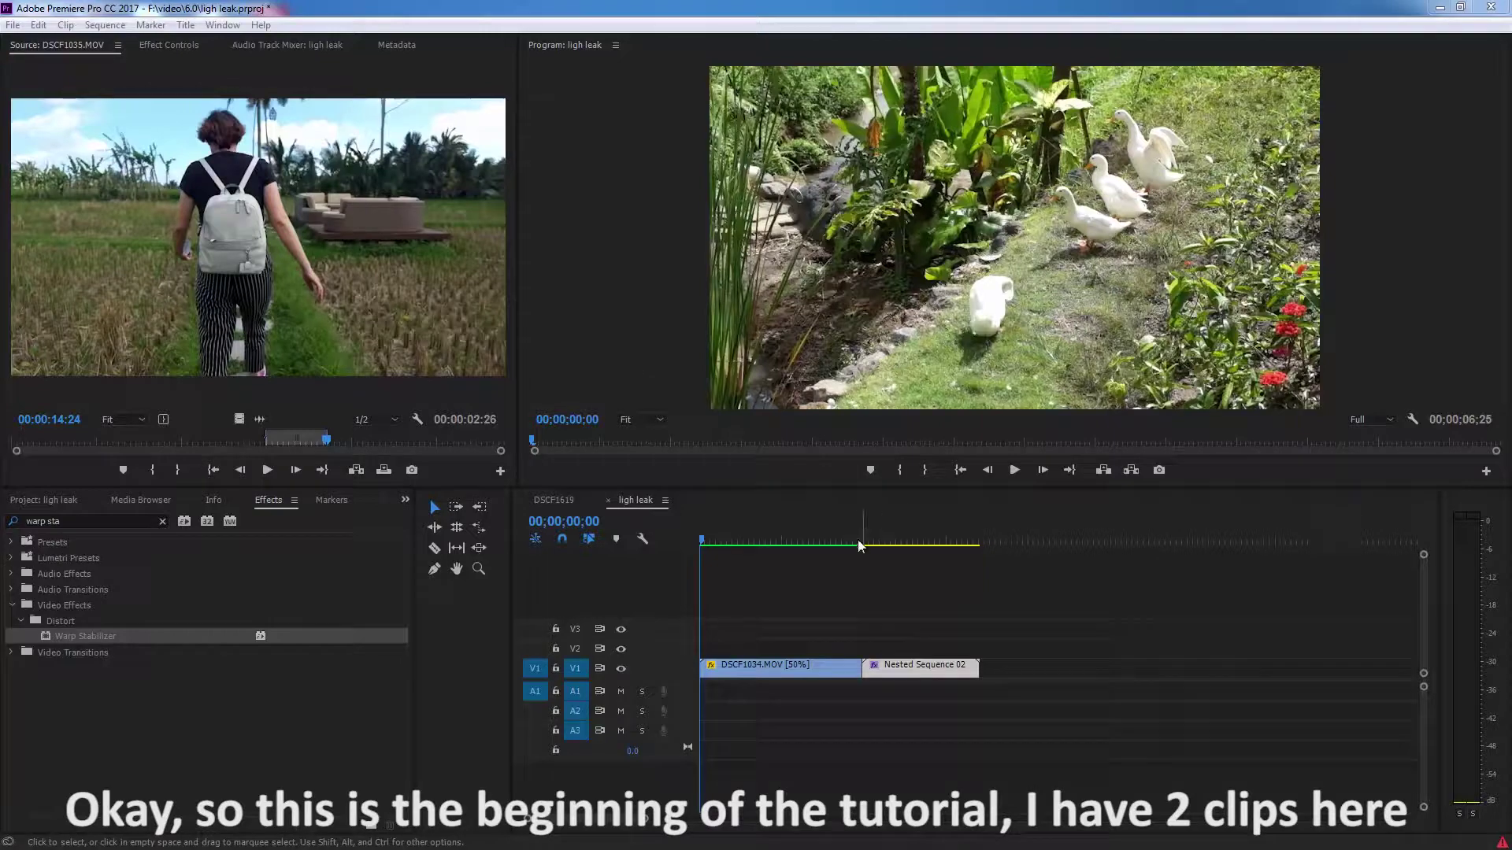
Scrub into the ducks clip and play the sequence to review the cut.
drag(824, 537, 722, 538)
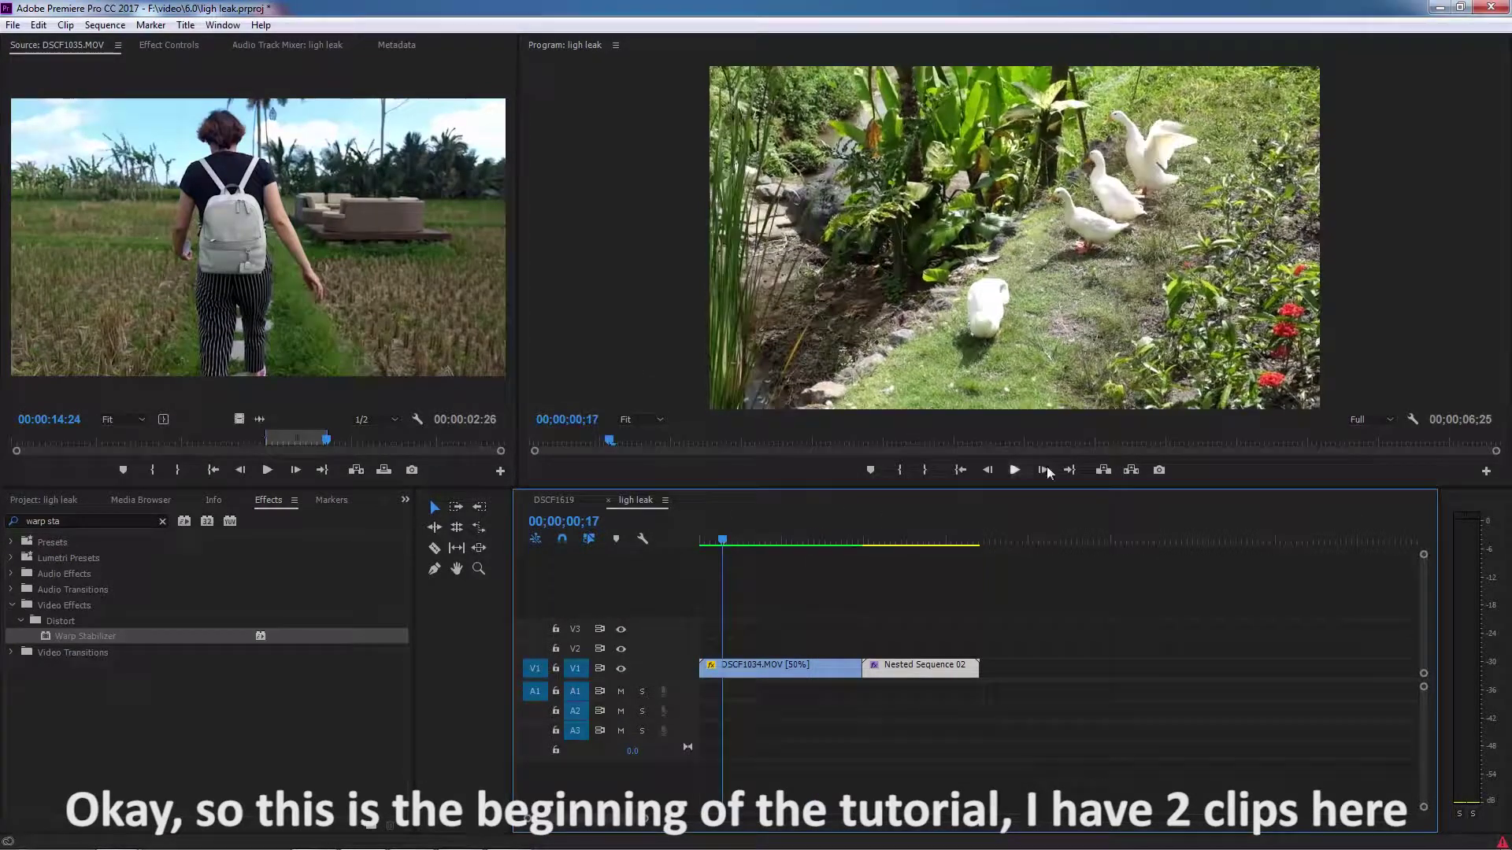
click(1014, 471)
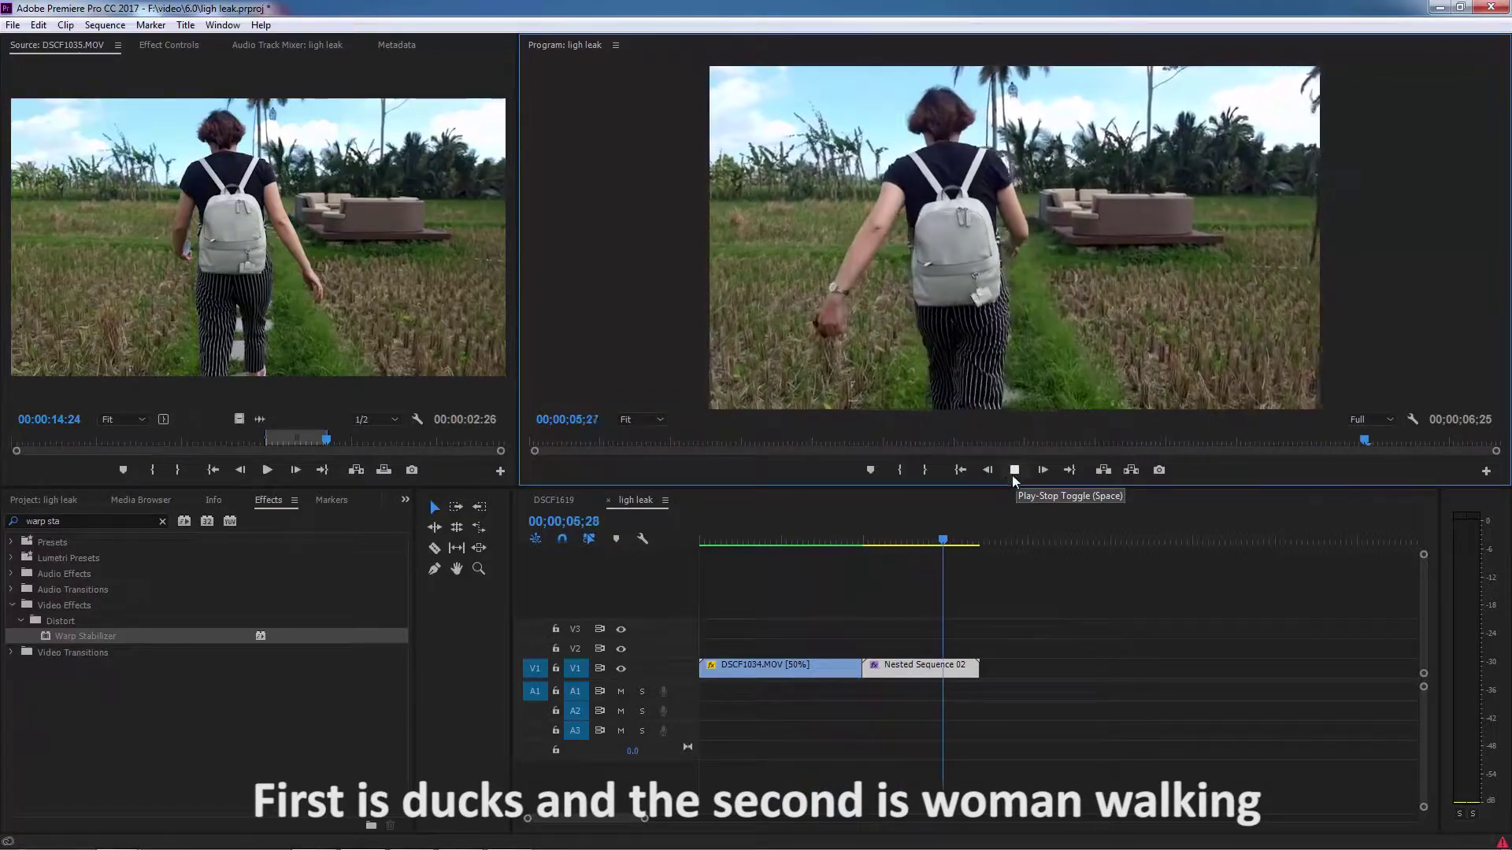
click(1020, 470)
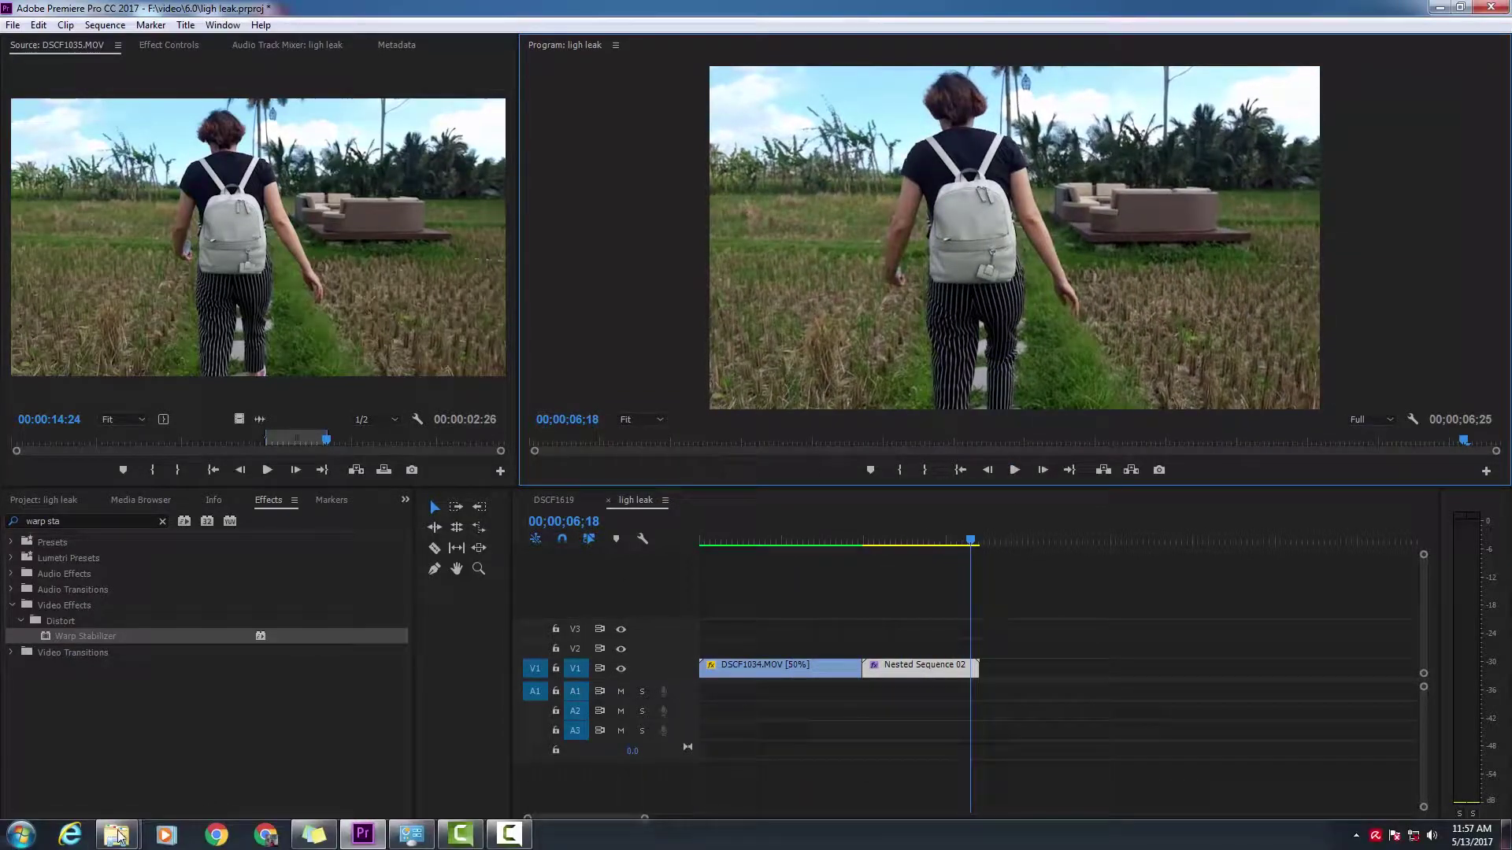
Browse to the Free 4K Light Leaks folder and drag 01 Blue Transition.mp4 toward Premiere.
mouse_move(127, 839)
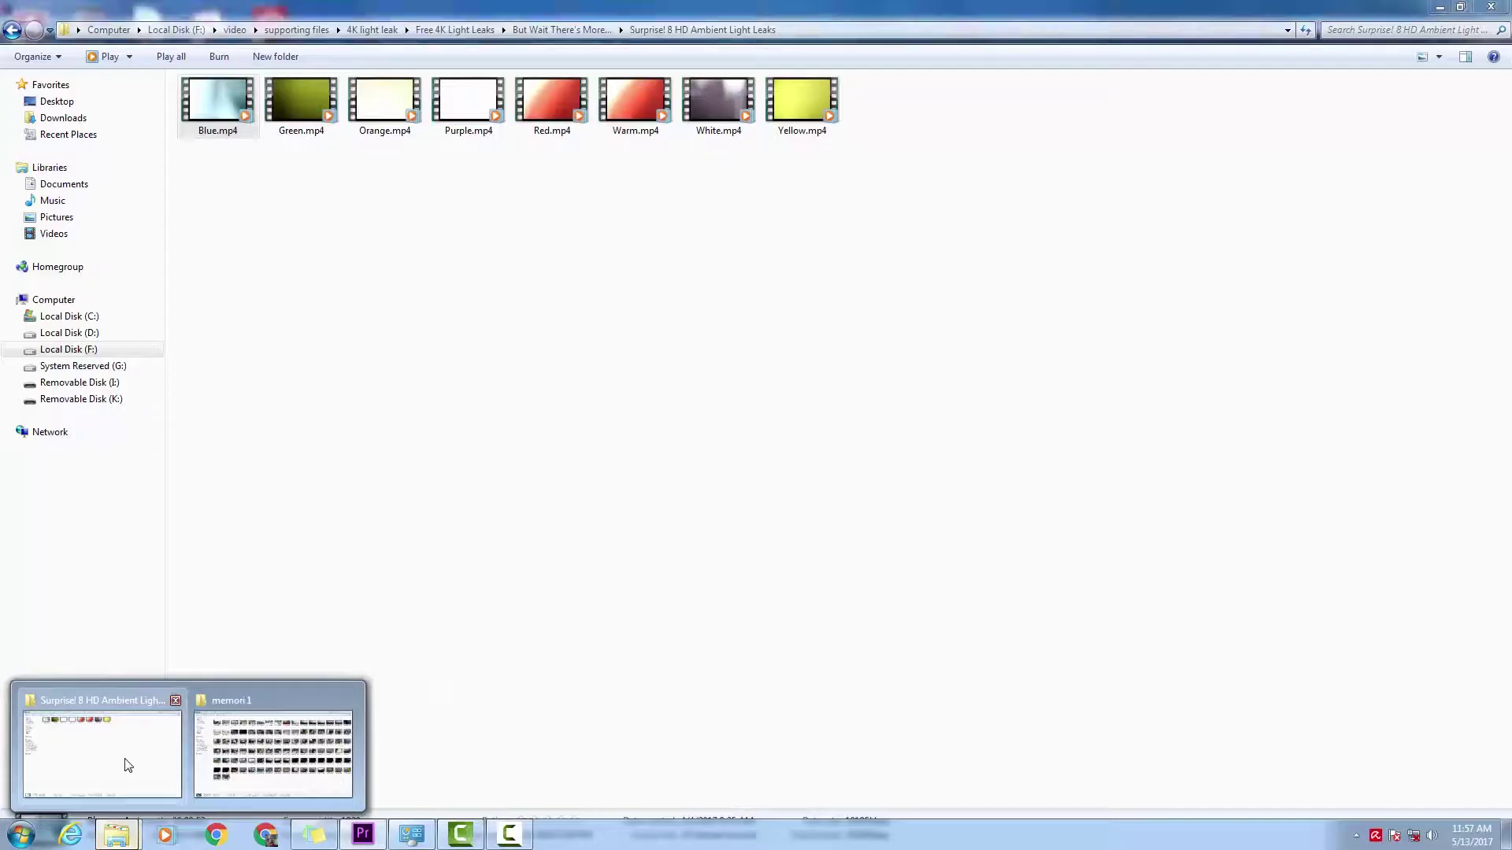
click(129, 770)
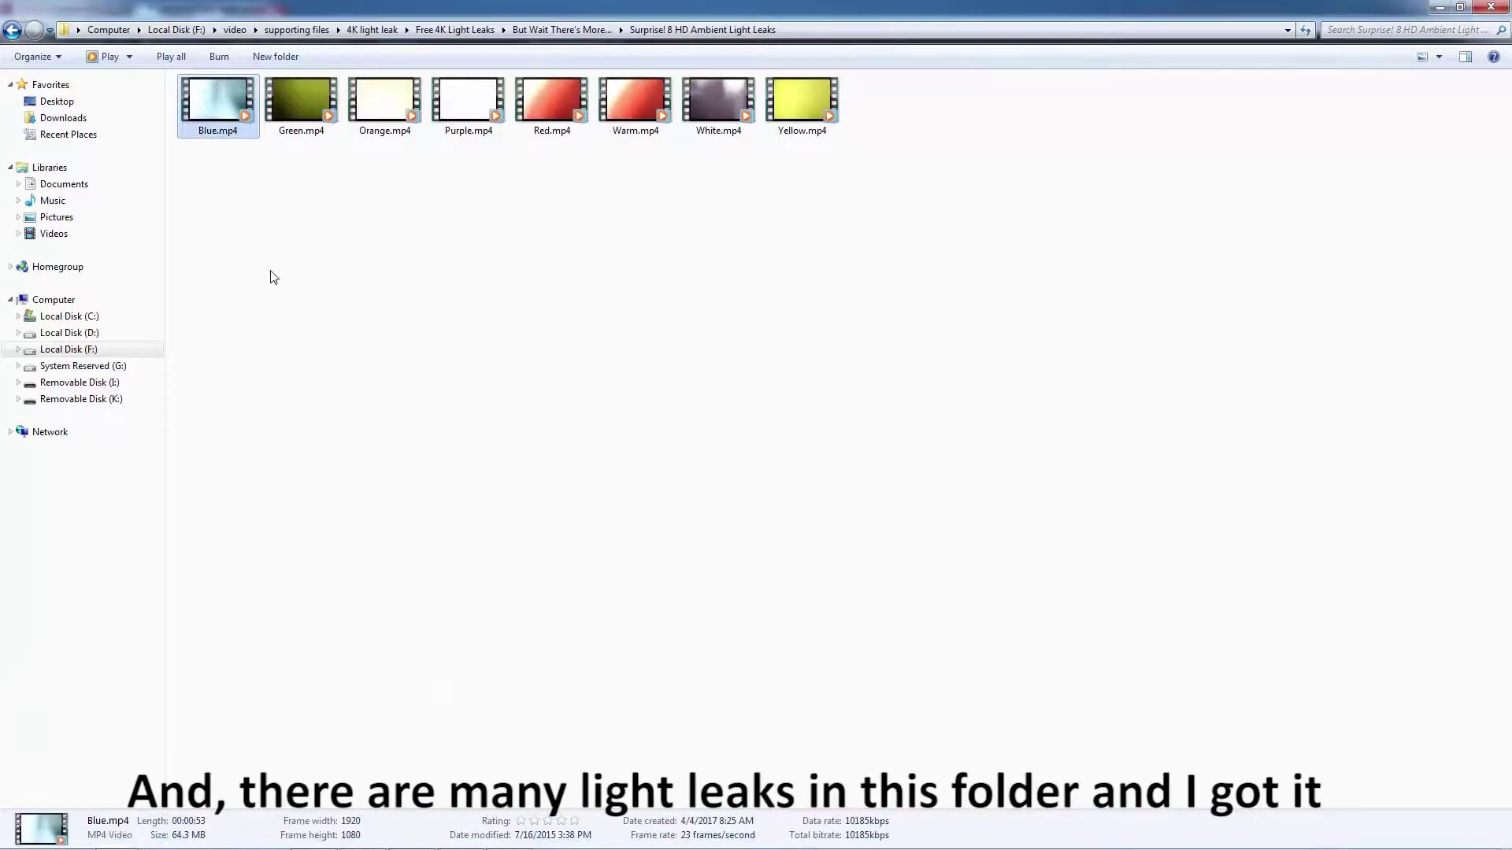
click(13, 31)
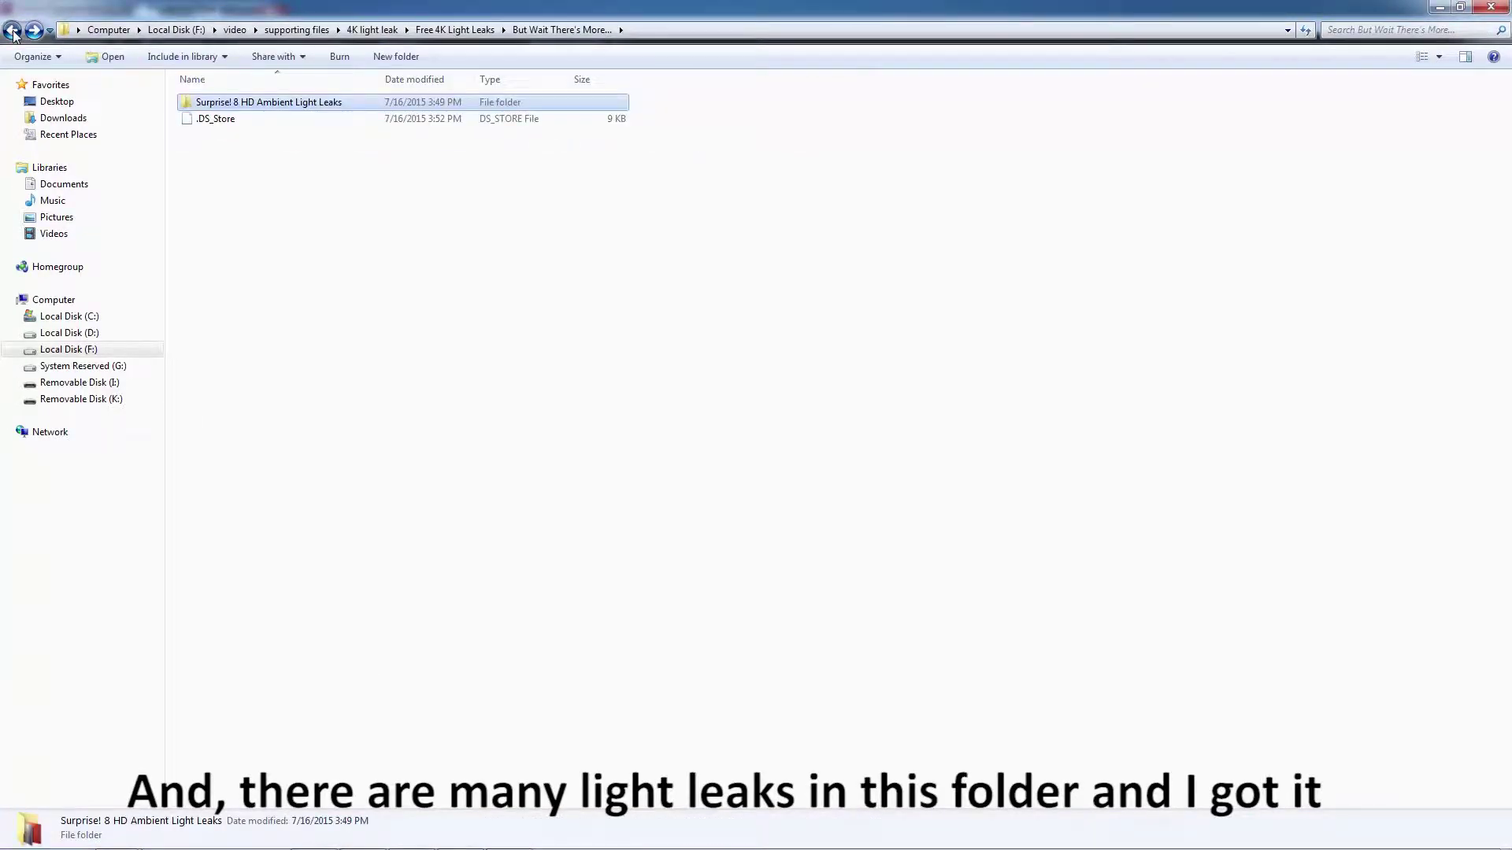
click(13, 30)
click(13, 31)
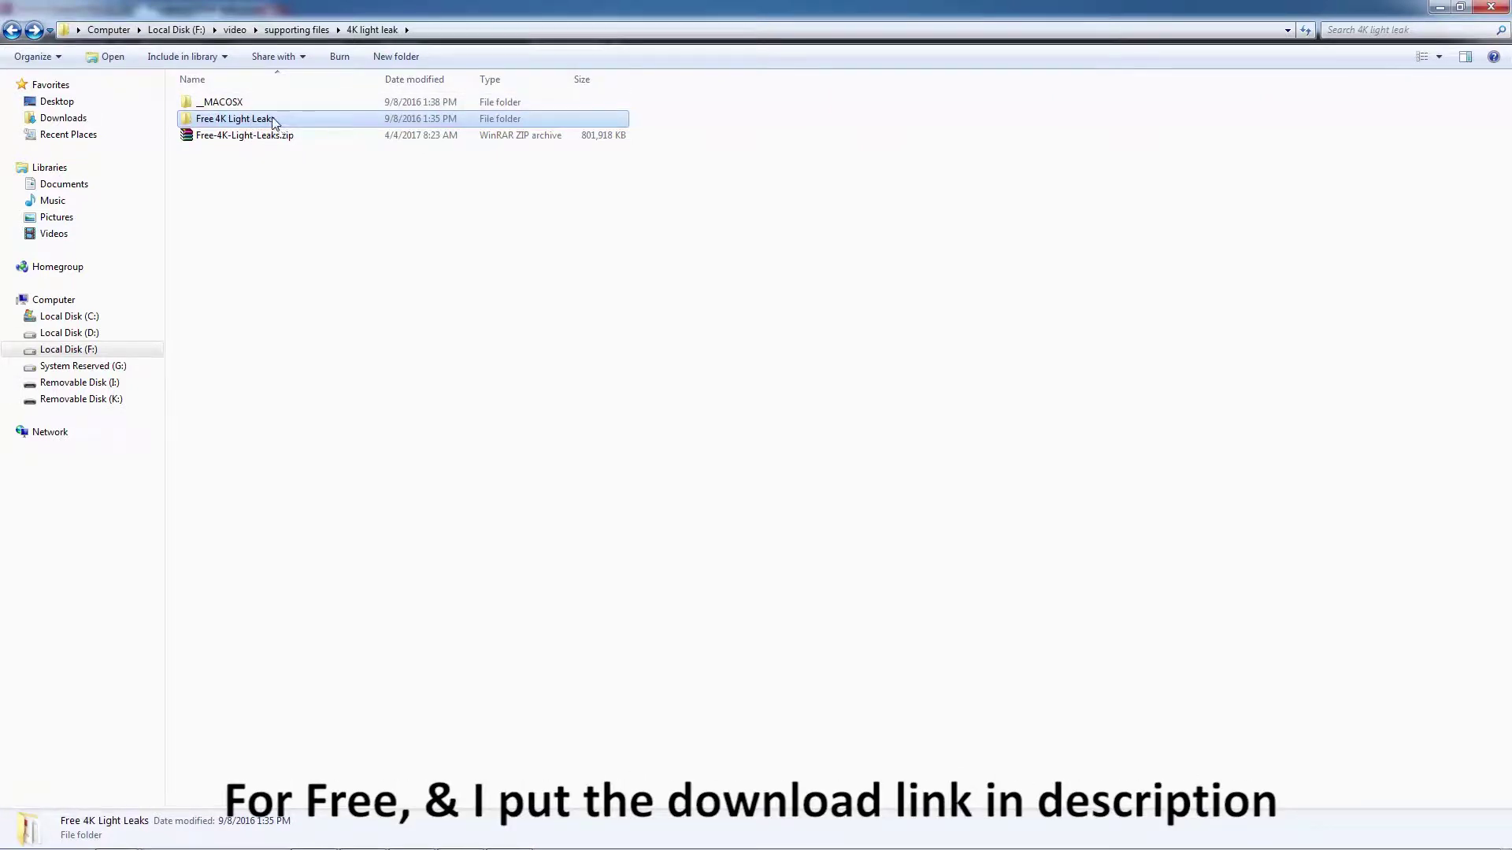
double_click(274, 122)
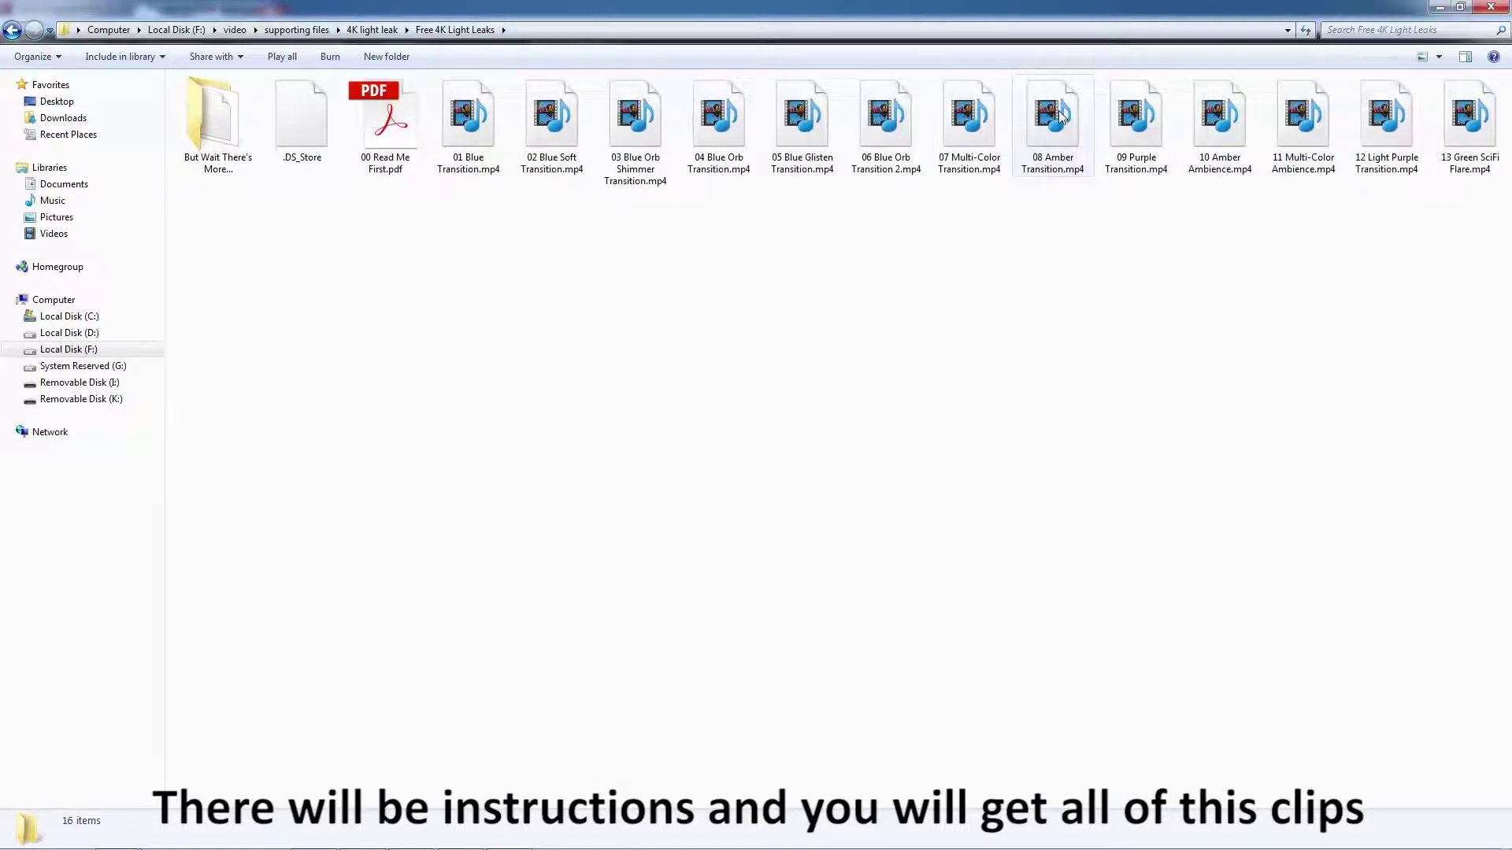
double_click(240, 118)
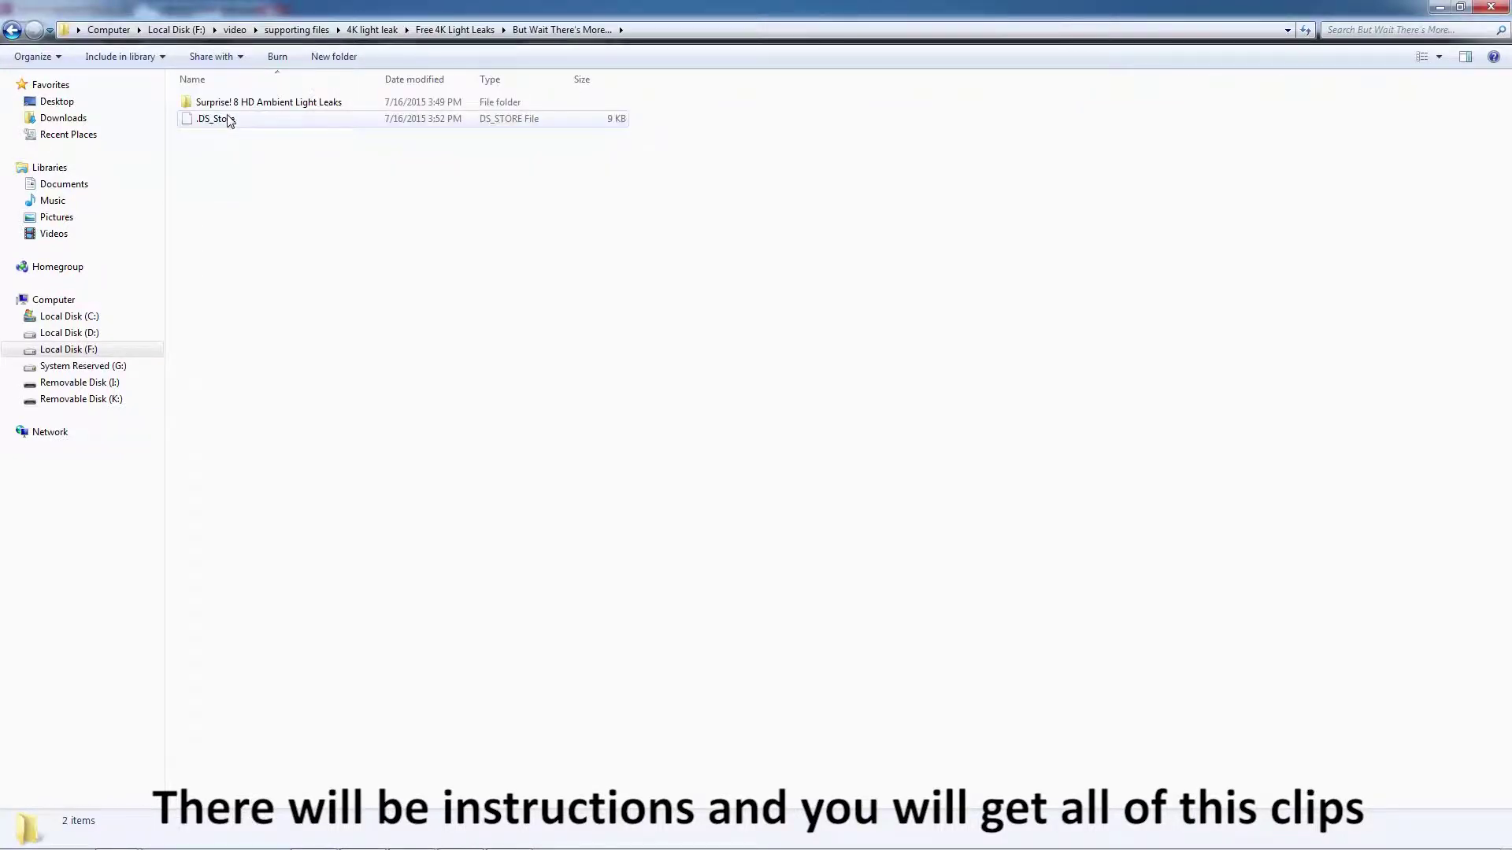
double_click(268, 112)
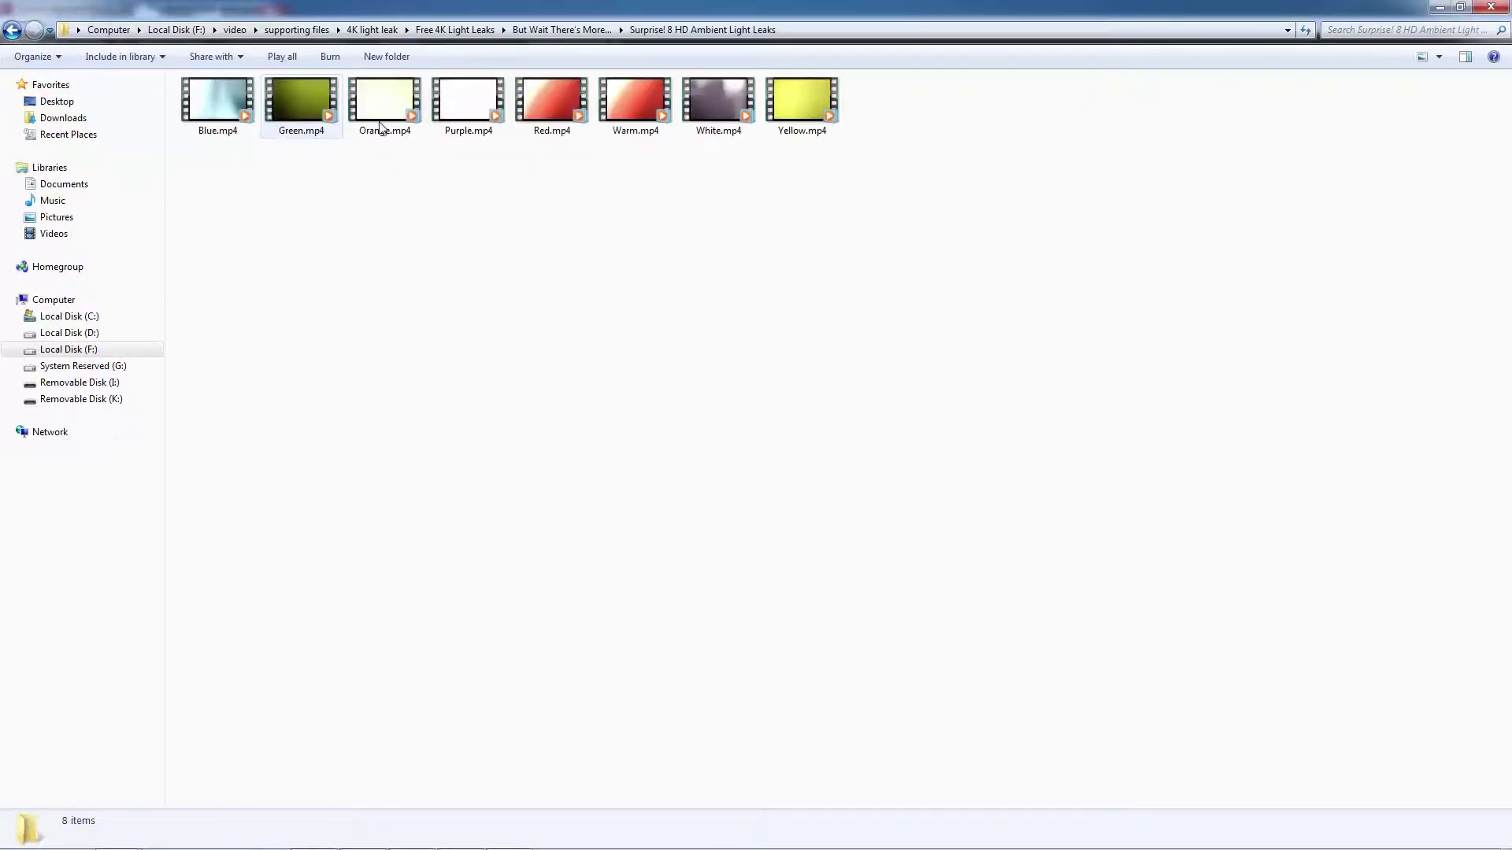
click(14, 32)
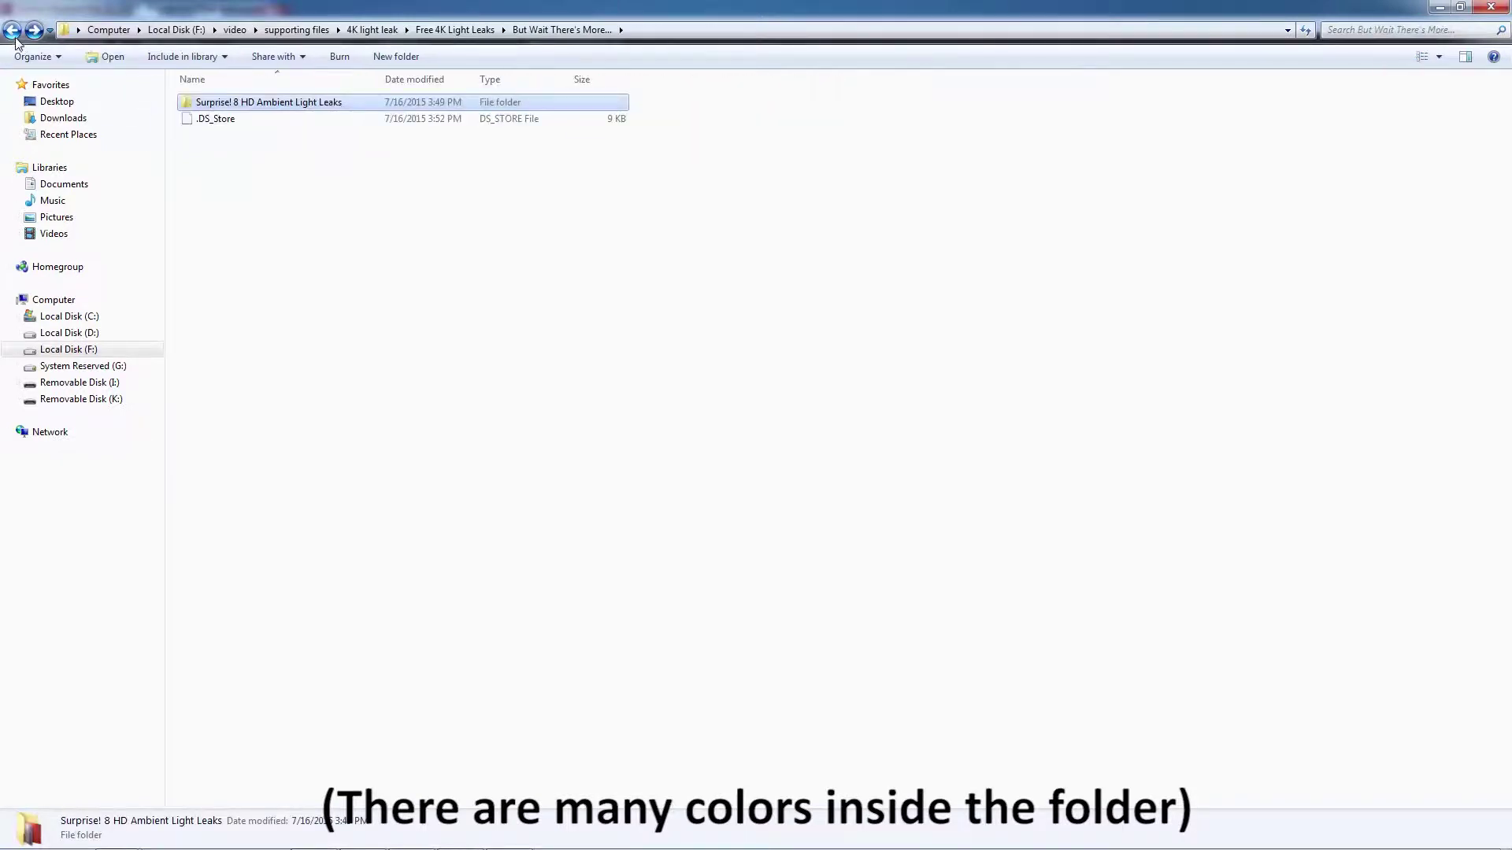
click(13, 31)
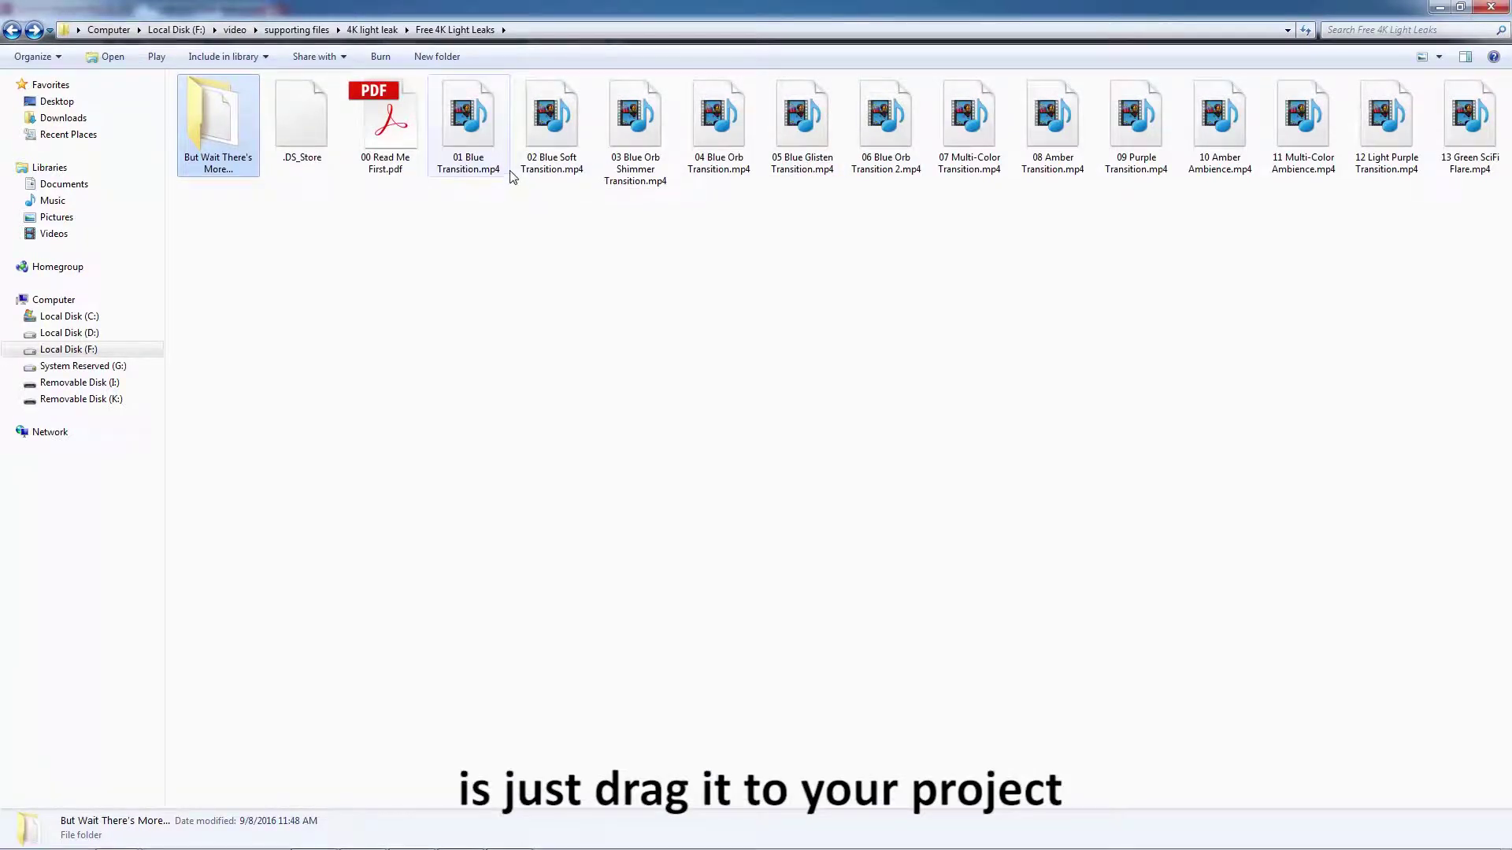
drag(481, 134, 466, 463)
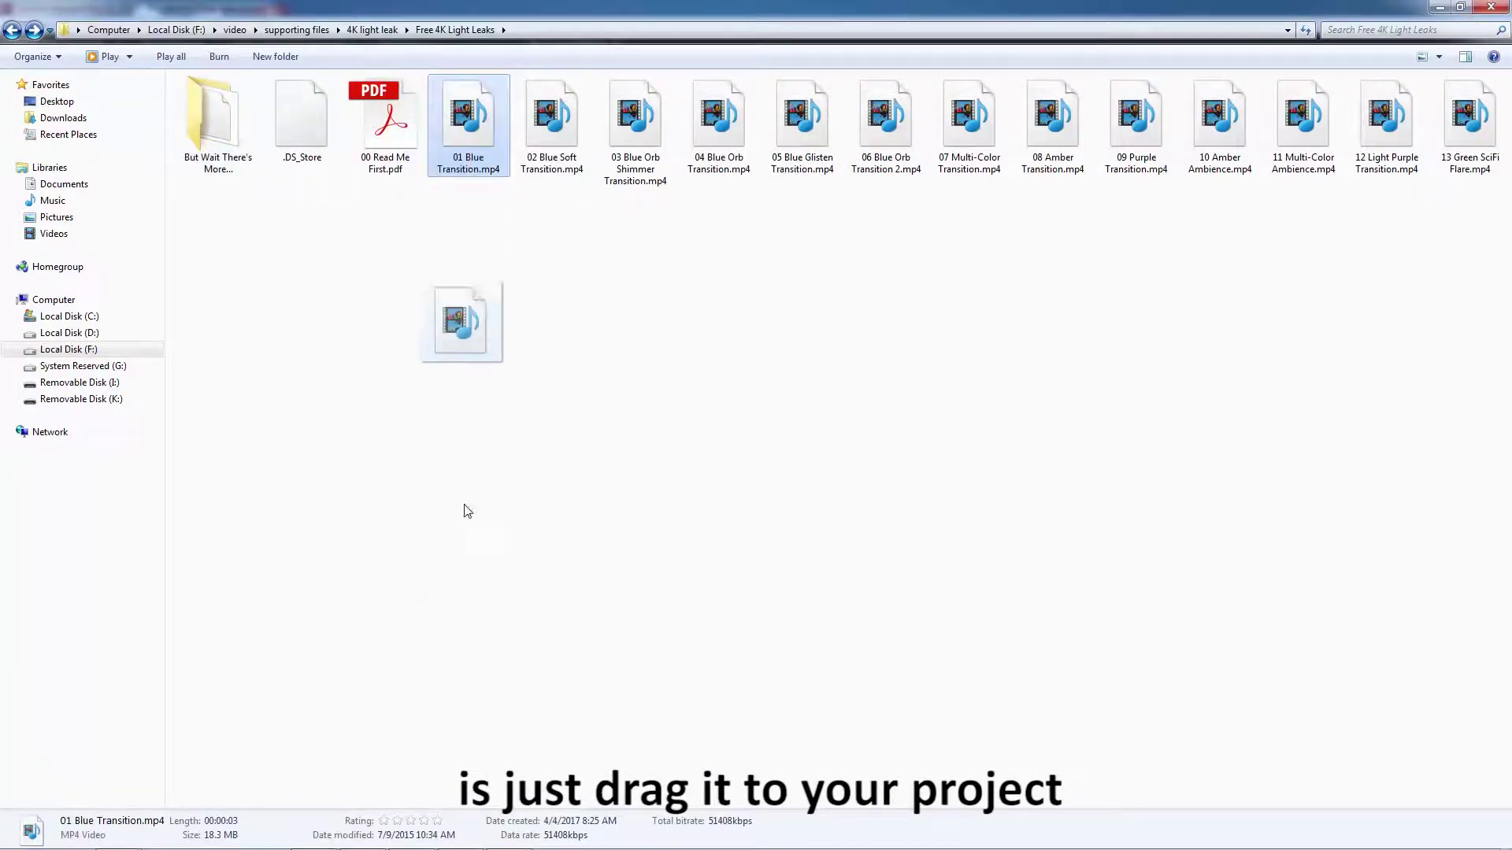
mouse_move(434, 801)
mouse_down()
mouse_move(430, 838)
mouse_move(361, 834)
mouse_move(341, 771)
mouse_move(126, 551)
mouse_move(44, 510)
mouse_move(313, 759)
mouse_up()
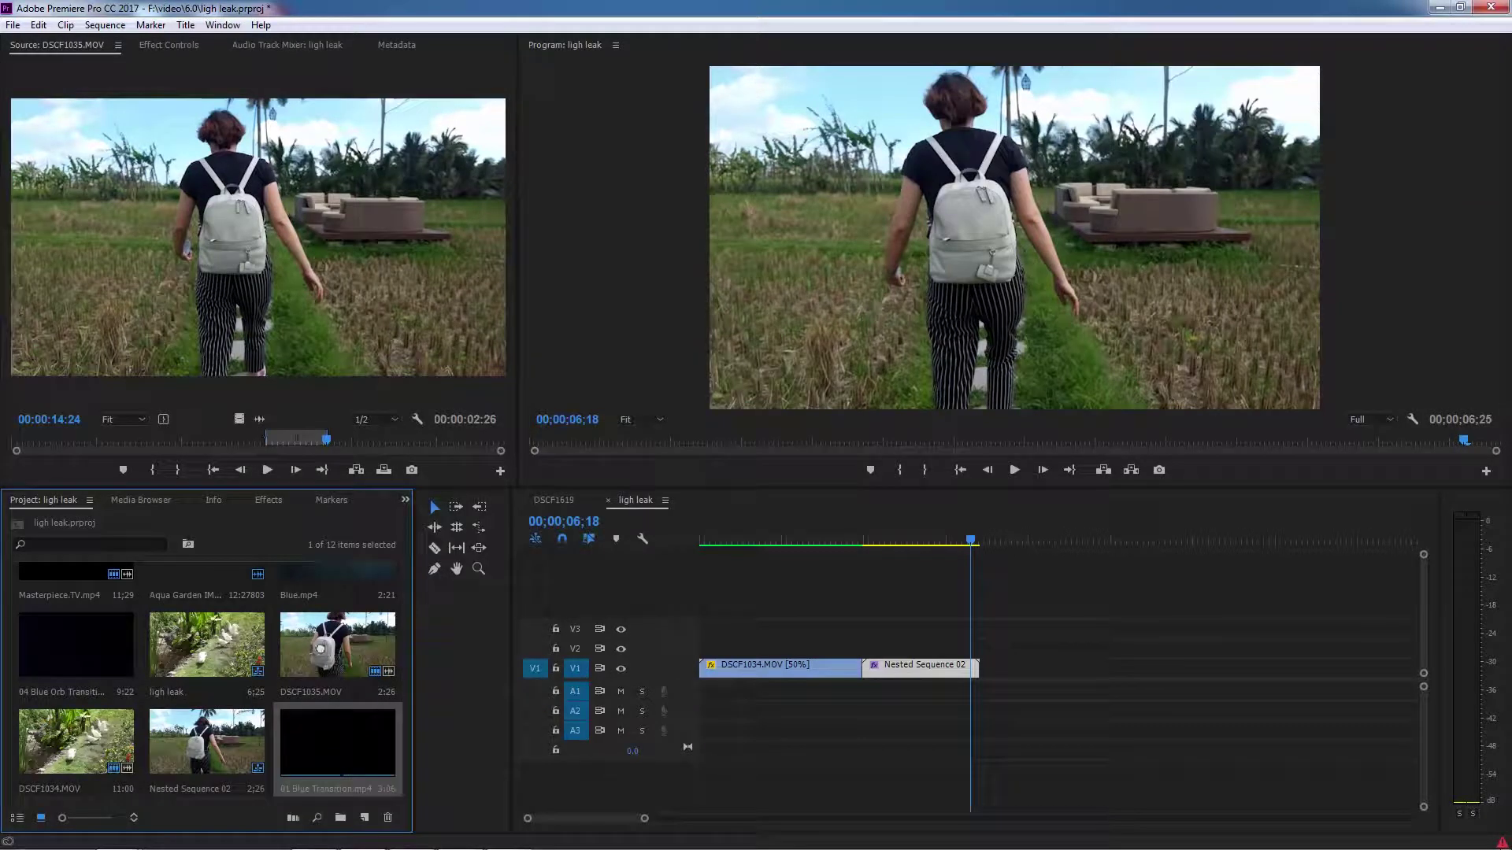
Mark In and Out points to trim 01 Blue Transition.mp4 to about one second.
mouse_move(38, 437)
mouse_down()
mouse_move(352, 456)
mouse_move(194, 445)
mouse_move(83, 463)
mouse_up()
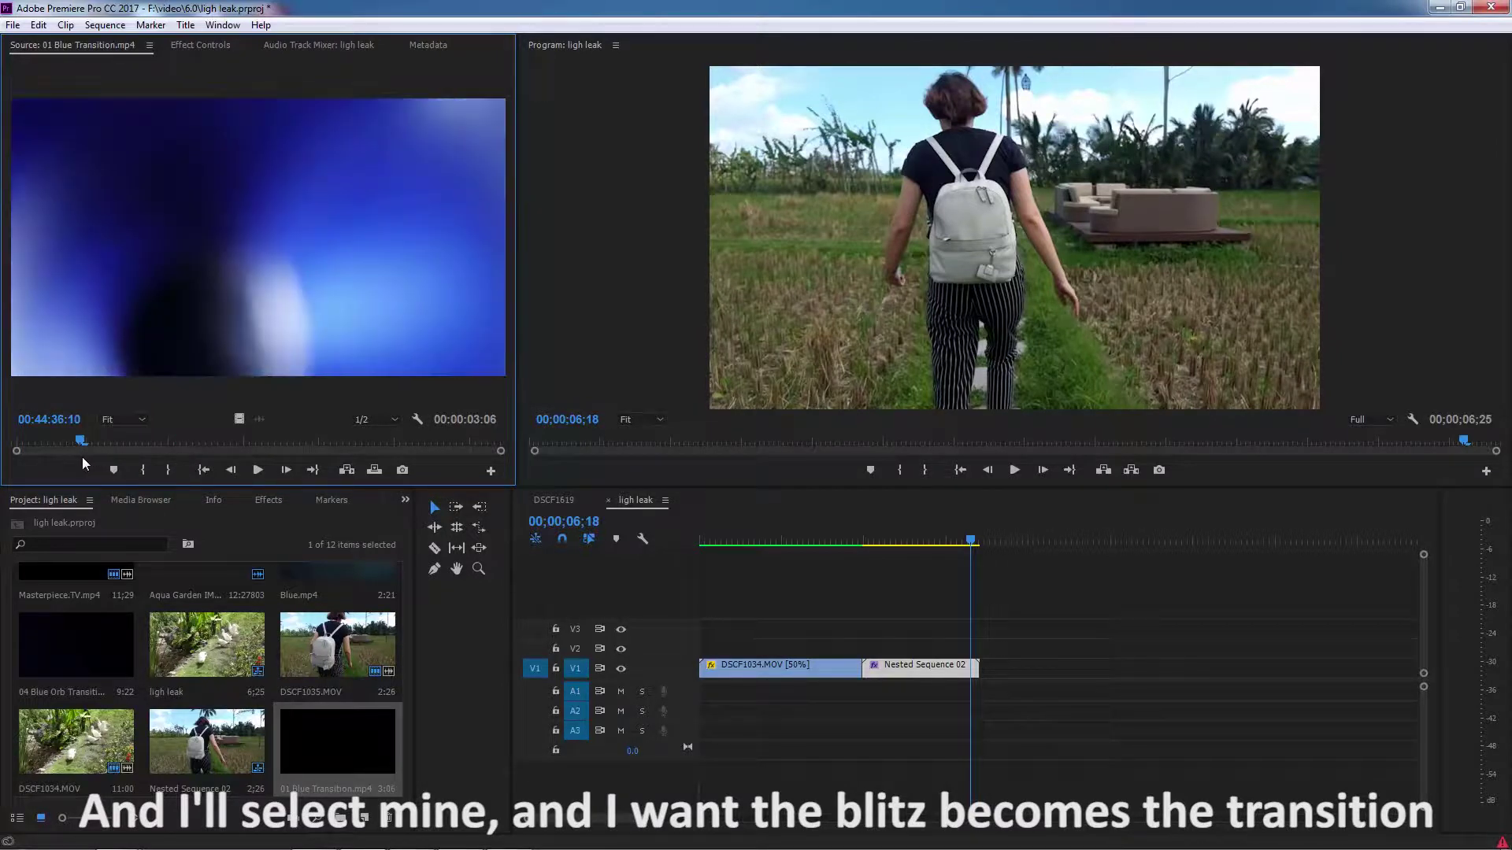
click(144, 467)
drag(81, 440, 234, 445)
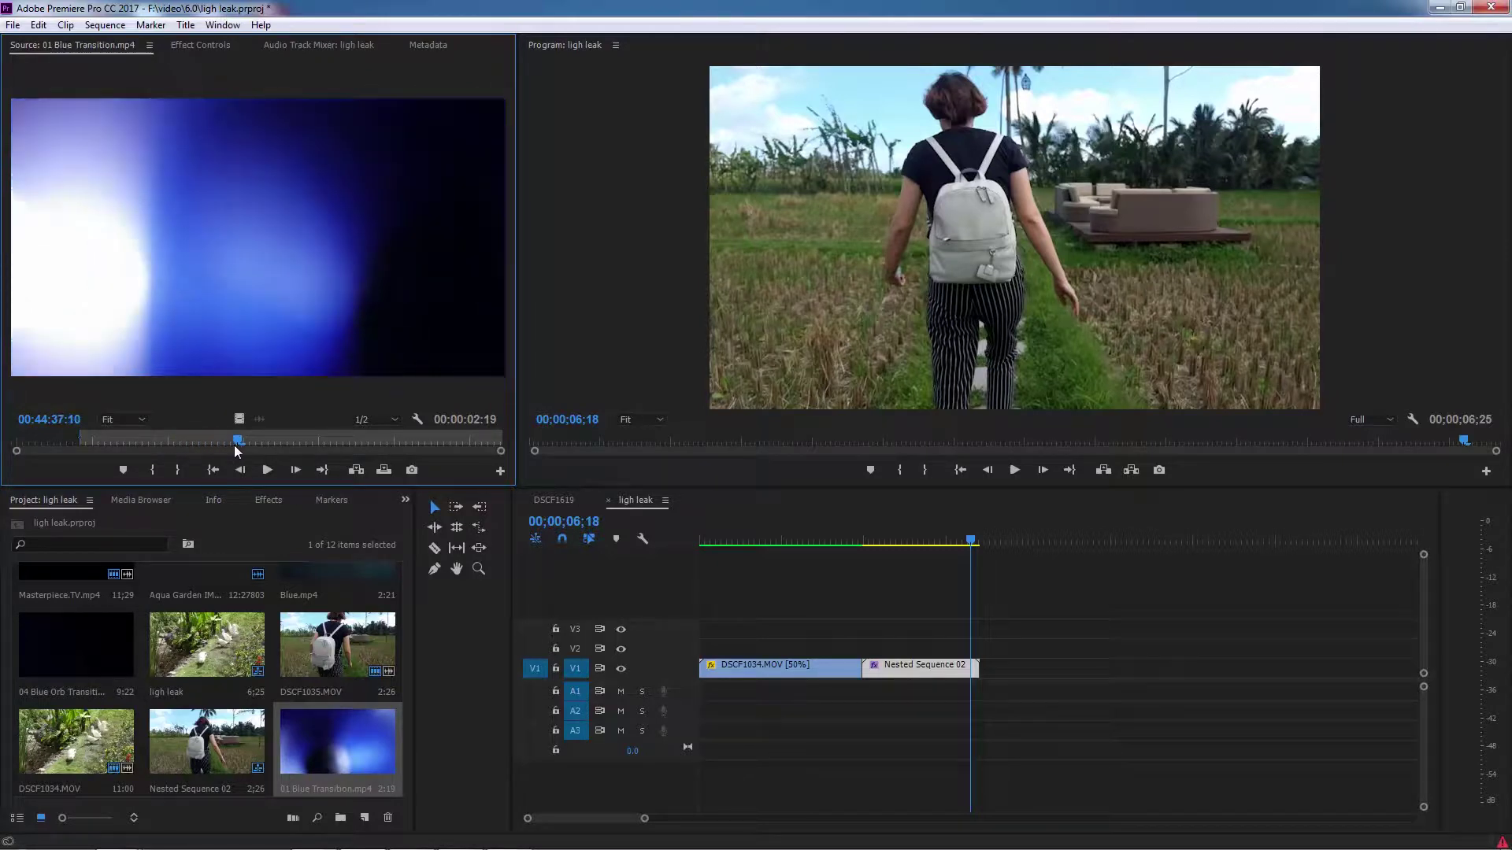
click(177, 470)
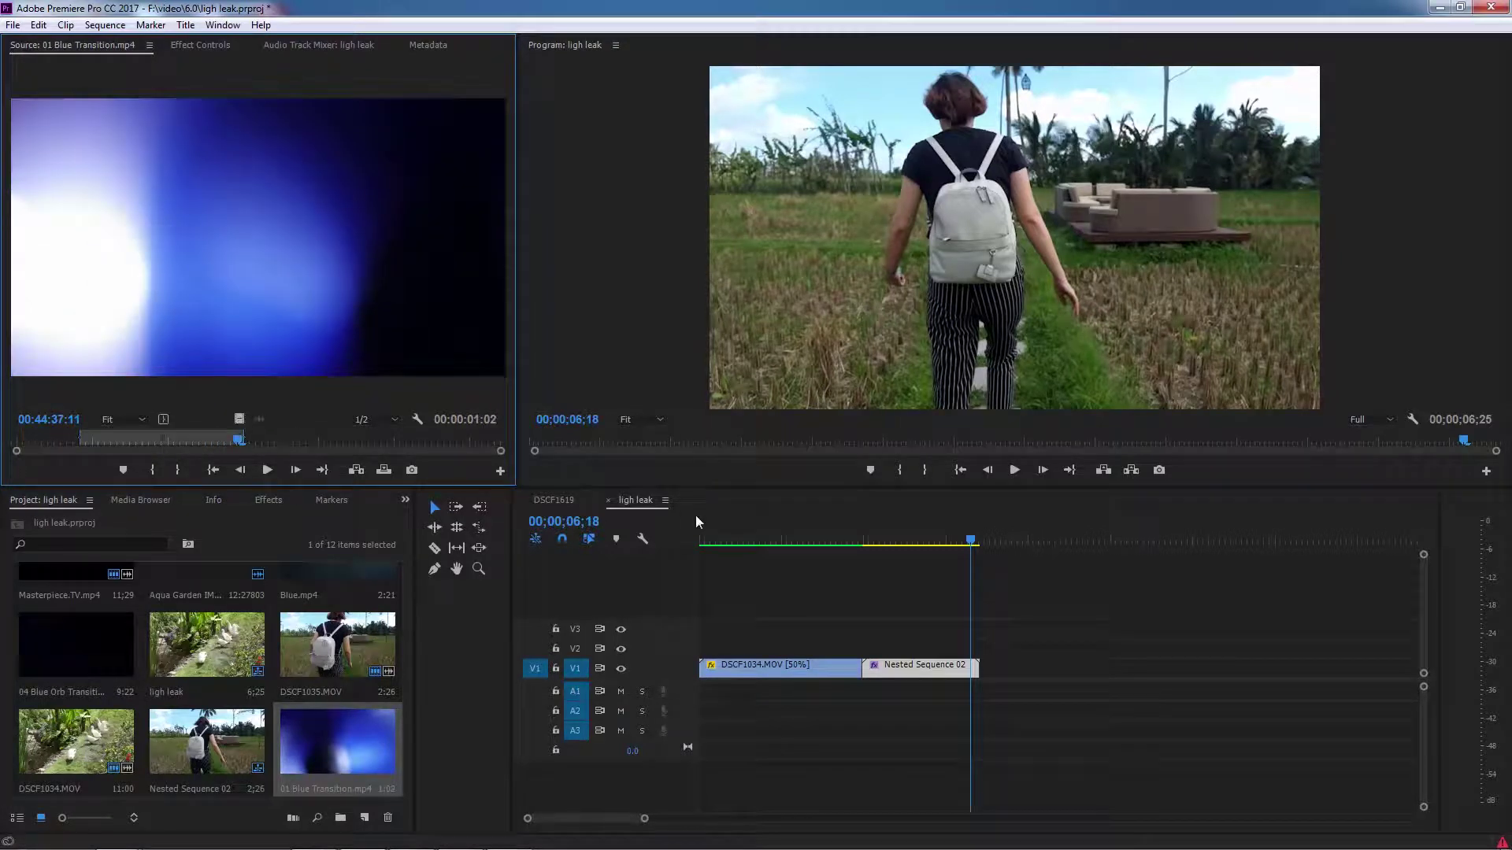
Place the trimmed blue leak on V2 over the cut and select it.
drag(696, 522, 859, 645)
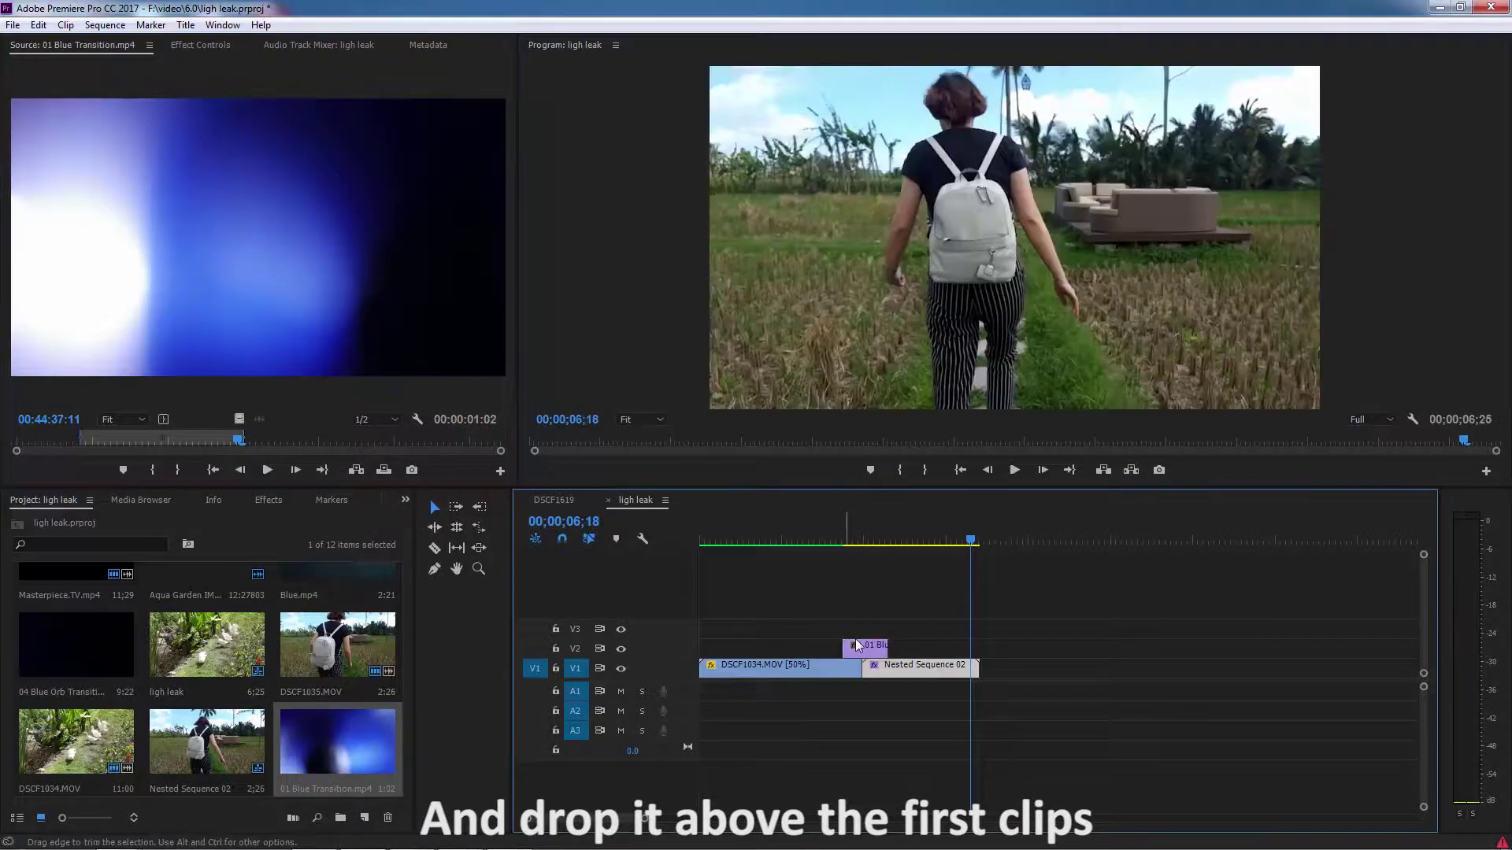
drag(871, 544, 858, 543)
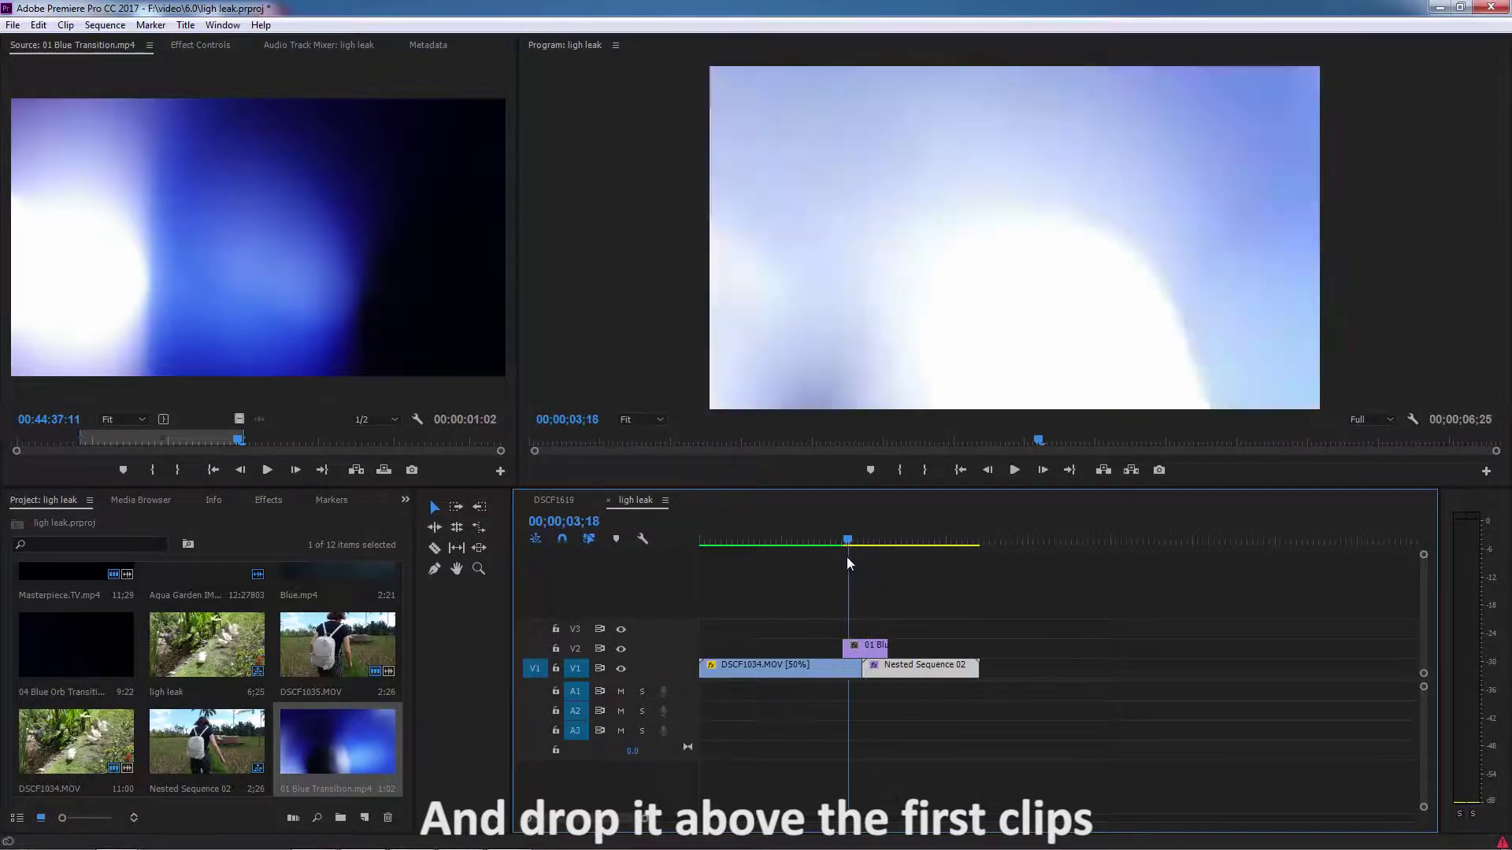
click(876, 648)
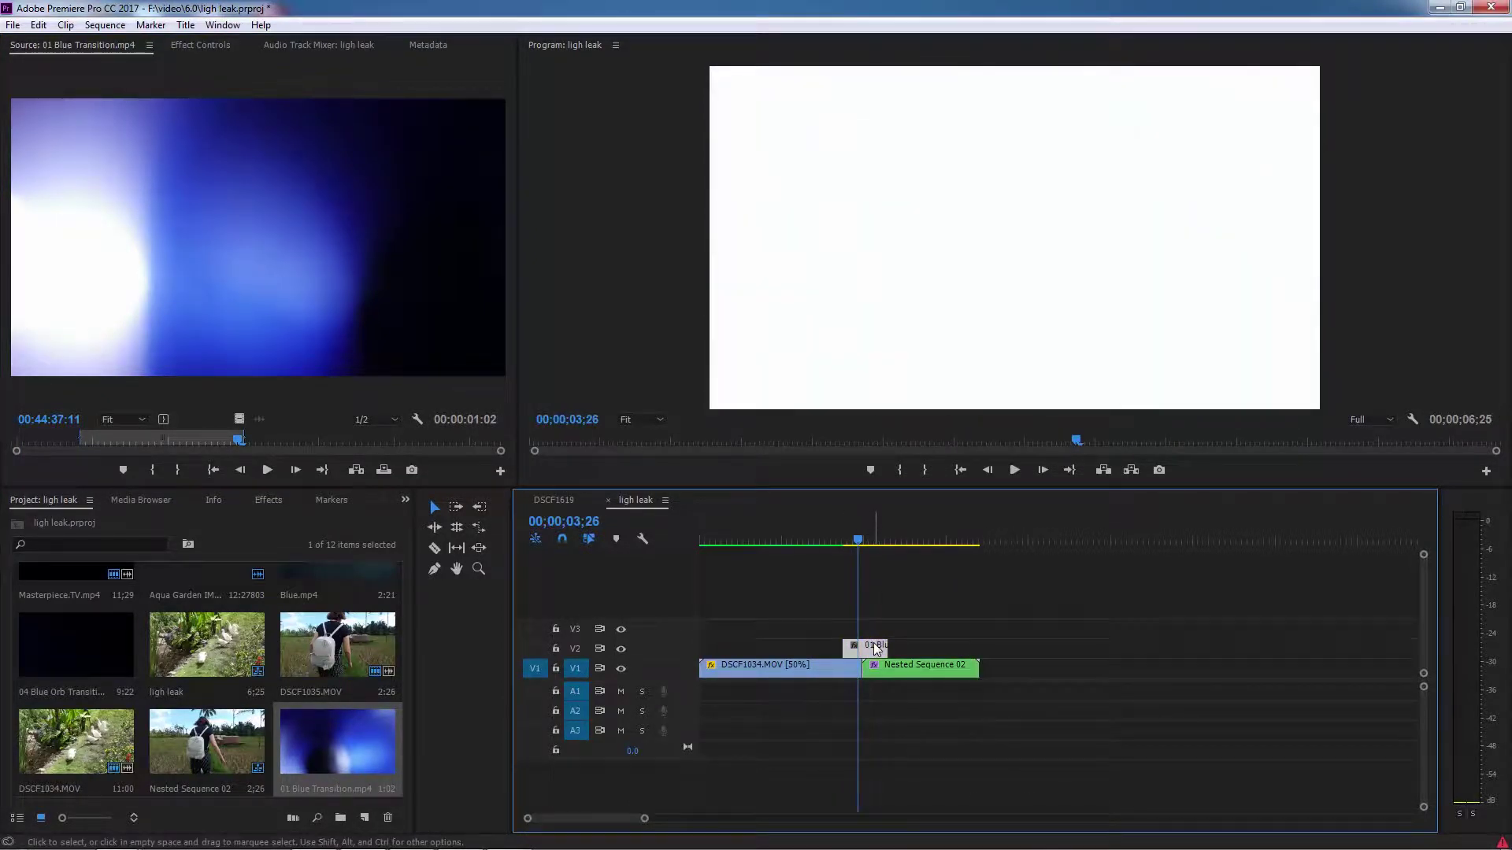
Set the V2 light-leak clip's blend mode to Screen in Effect Controls.
click(202, 44)
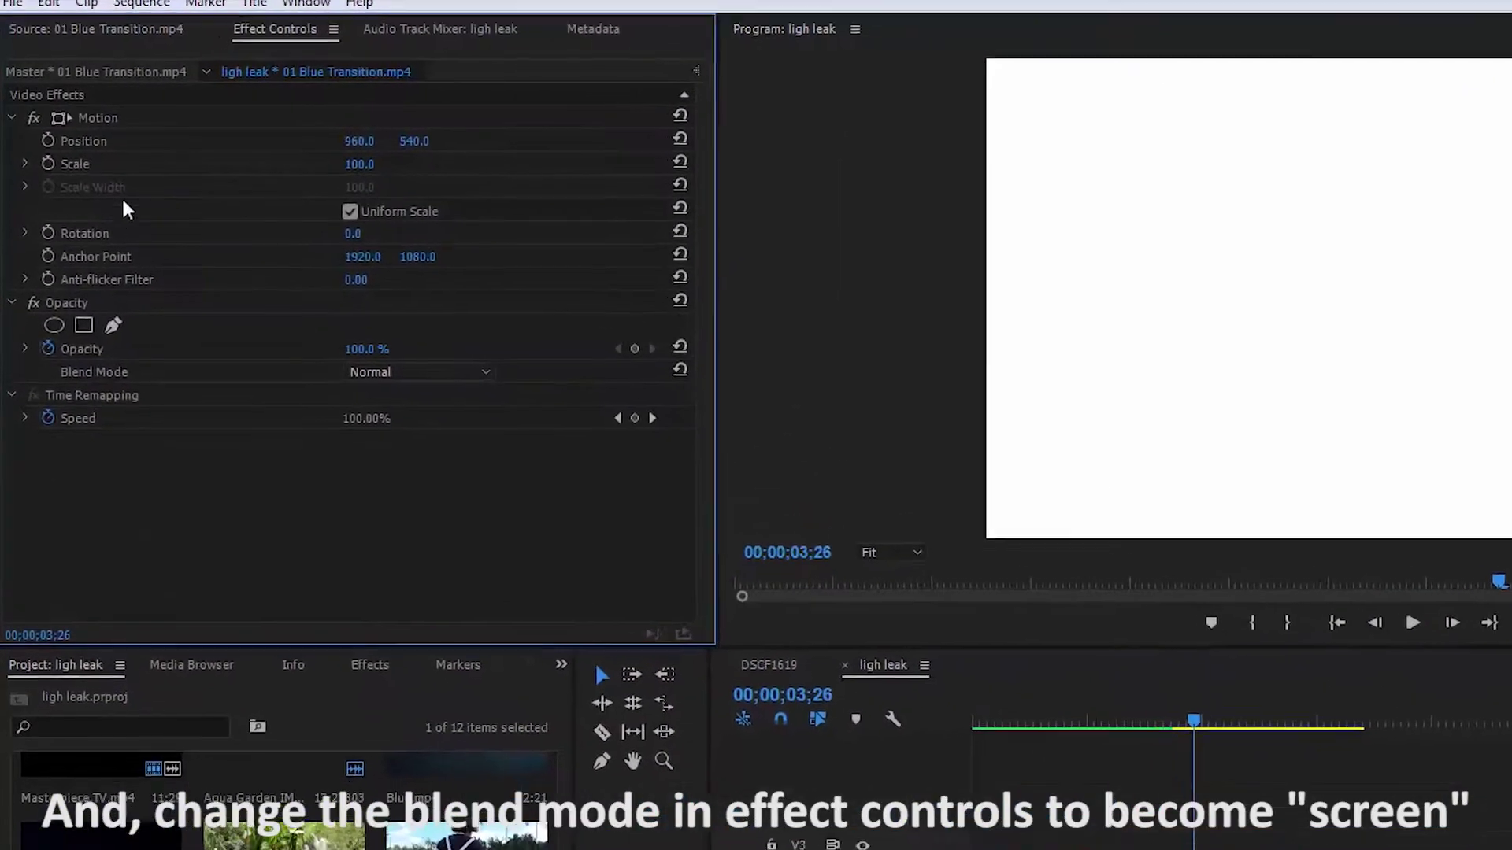
click(425, 383)
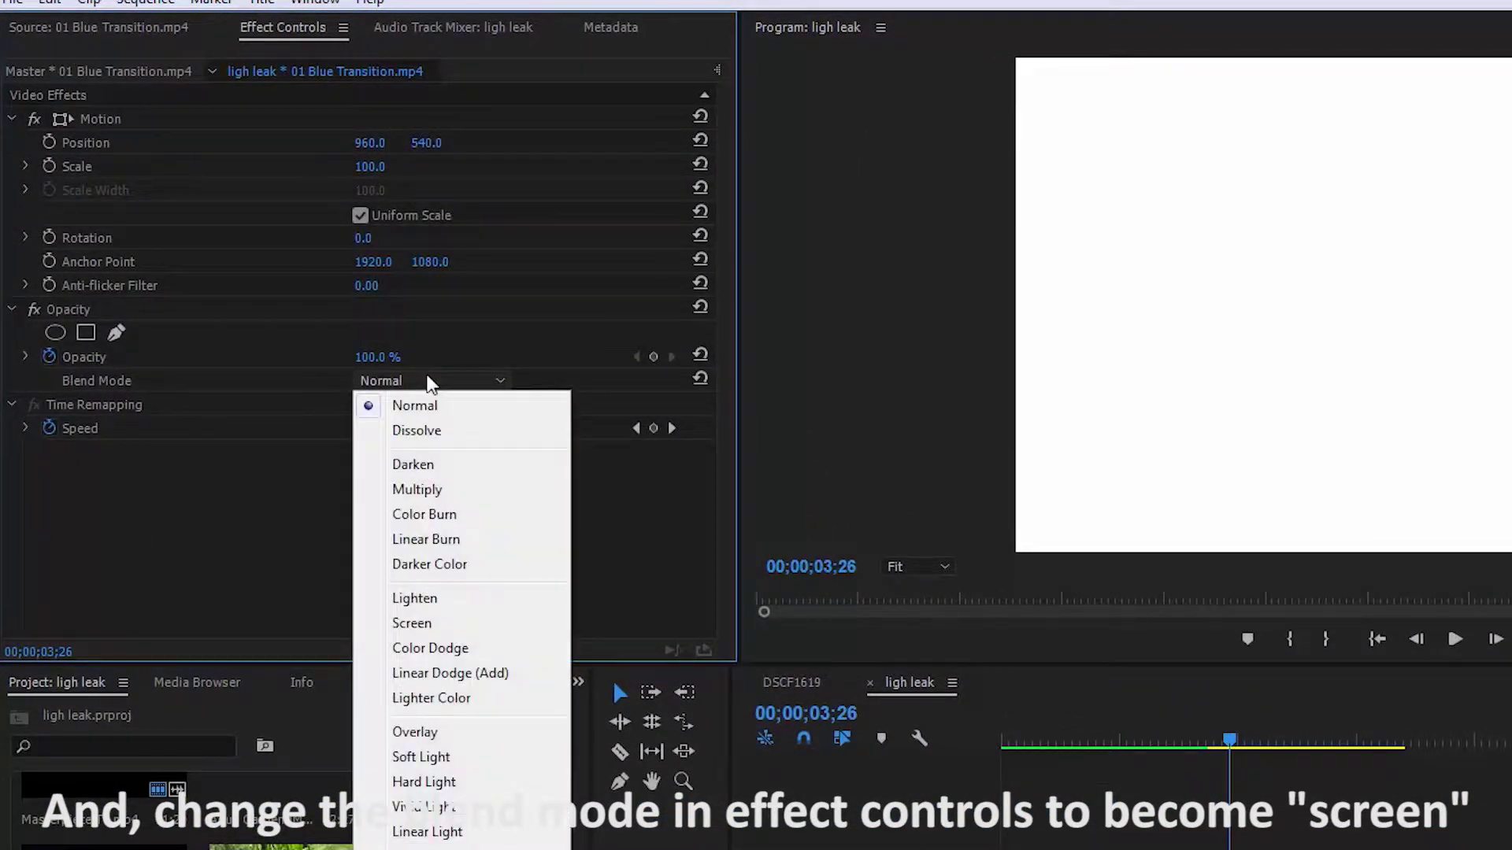
click(433, 626)
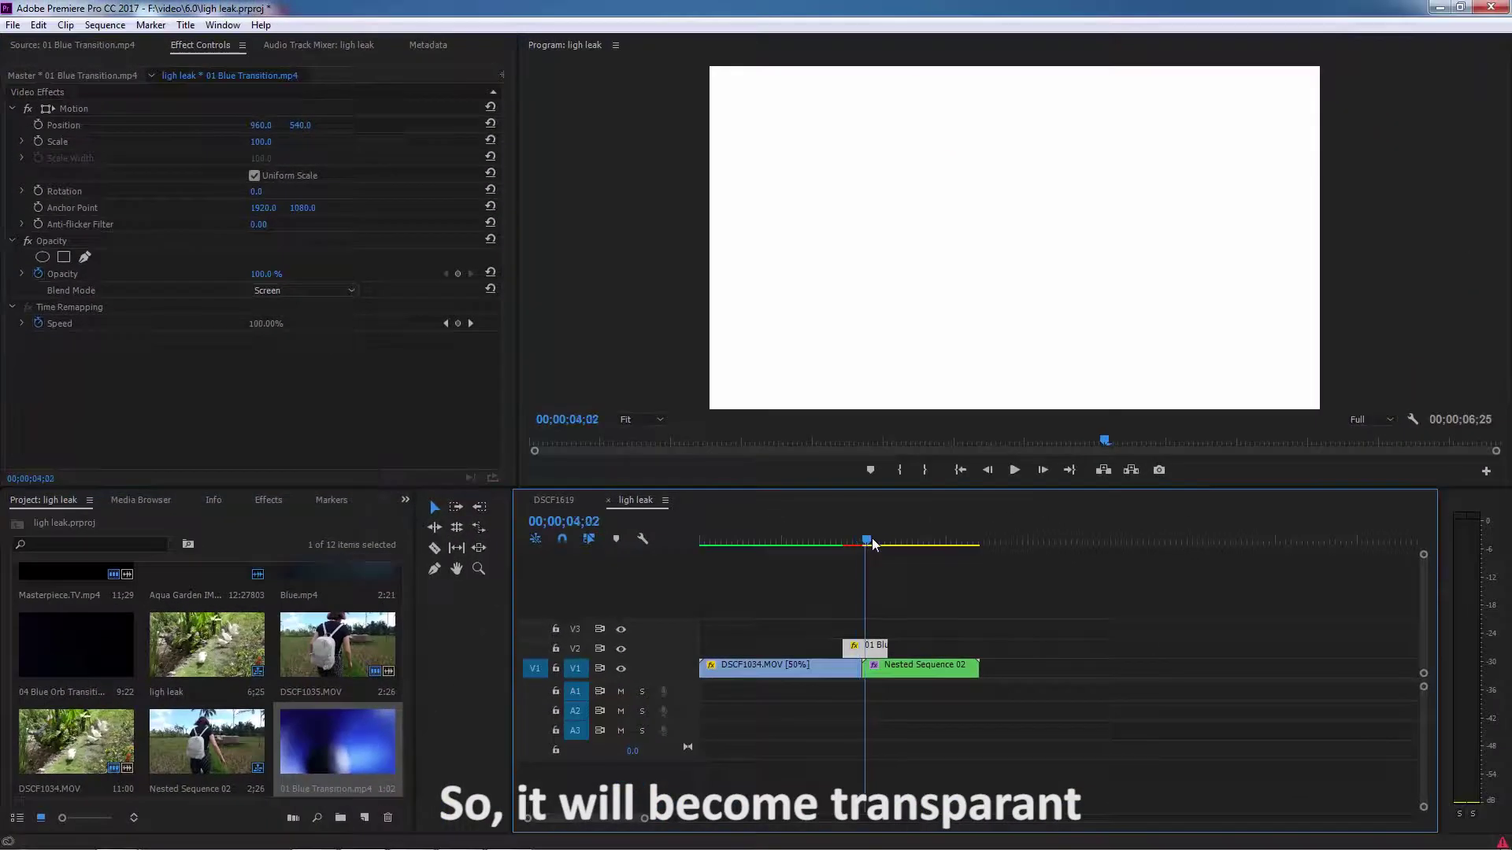
Preview the Screen-blended transition, then return to the edit point at 04;00.
mouse_move(871, 539)
mouse_down()
mouse_move(870, 559)
mouse_move(902, 560)
mouse_up()
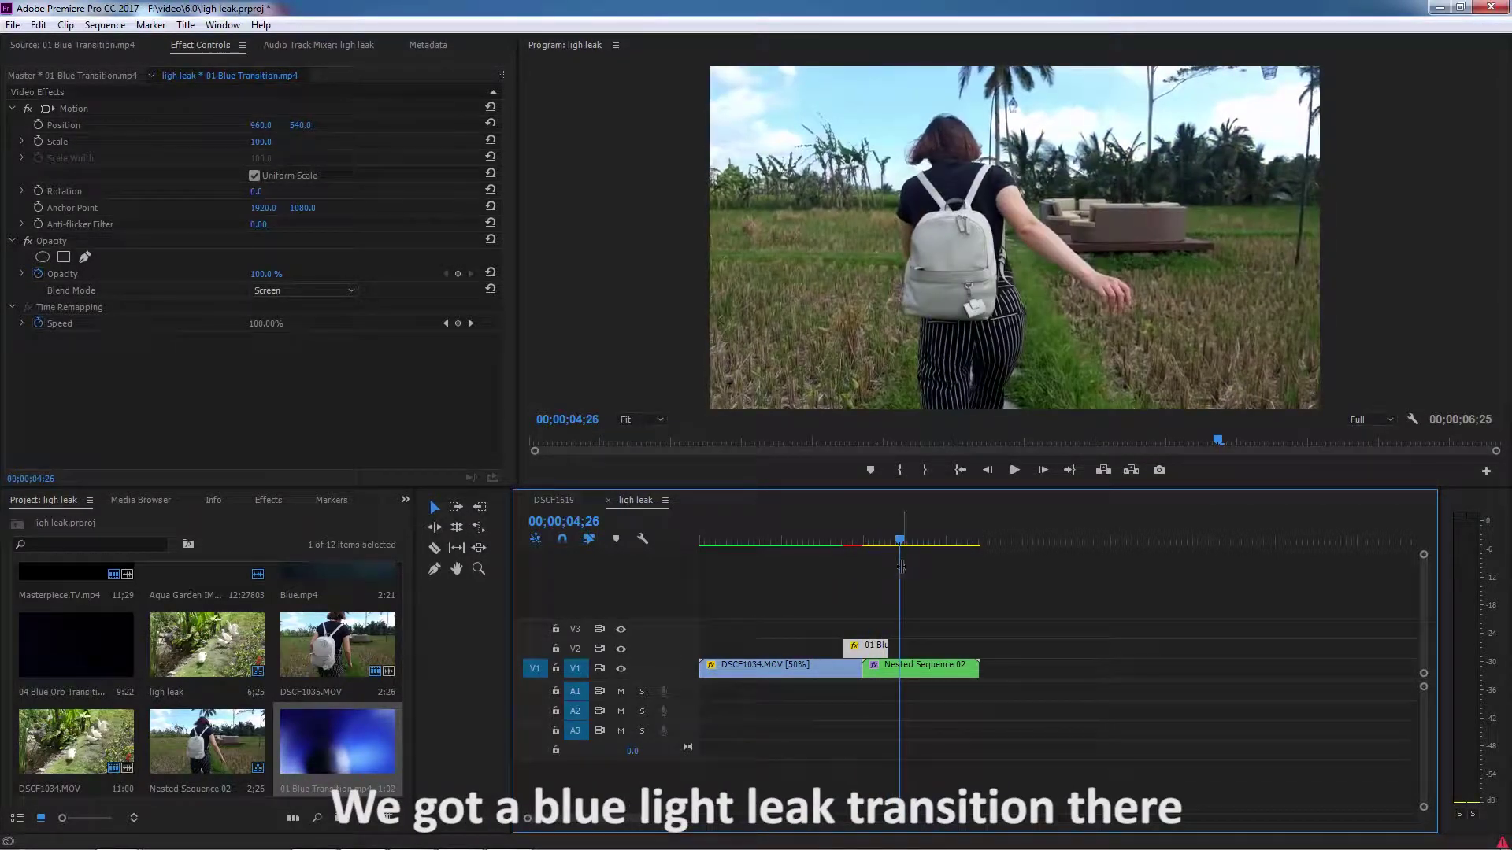
click(803, 535)
click(1014, 470)
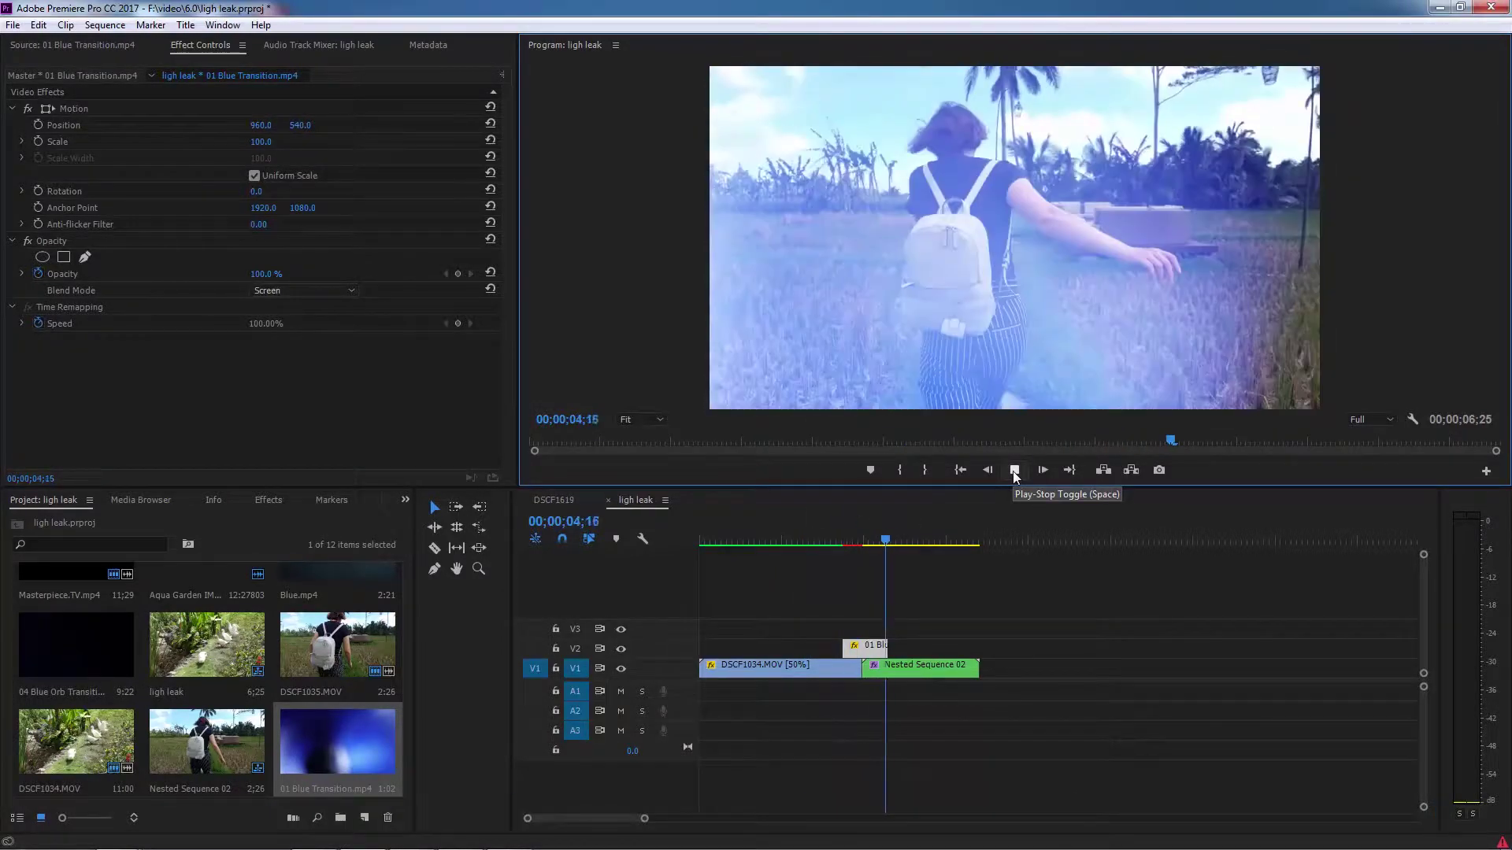
key(space)
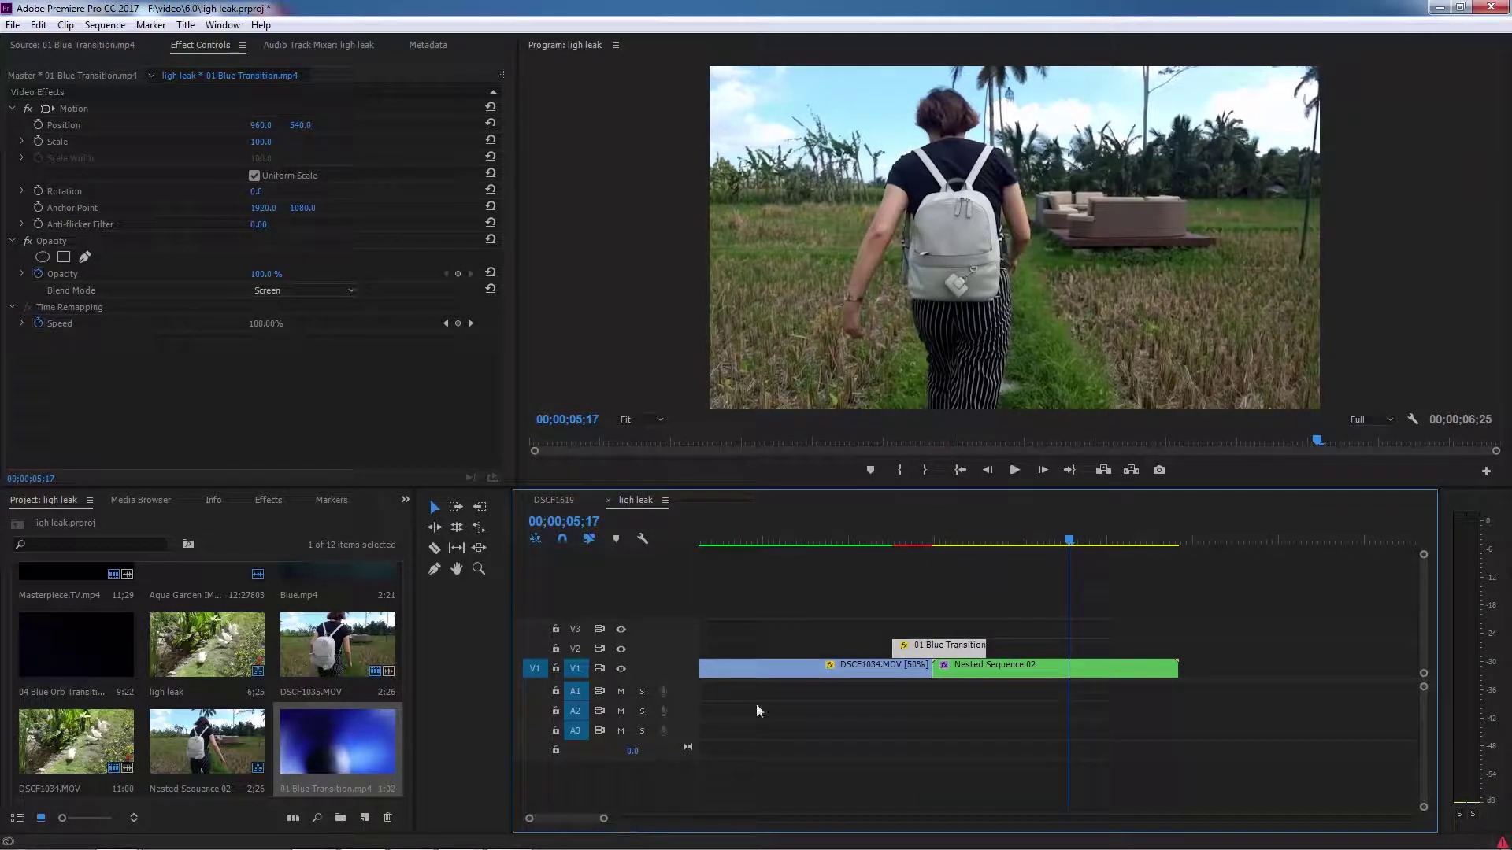
key(Up)
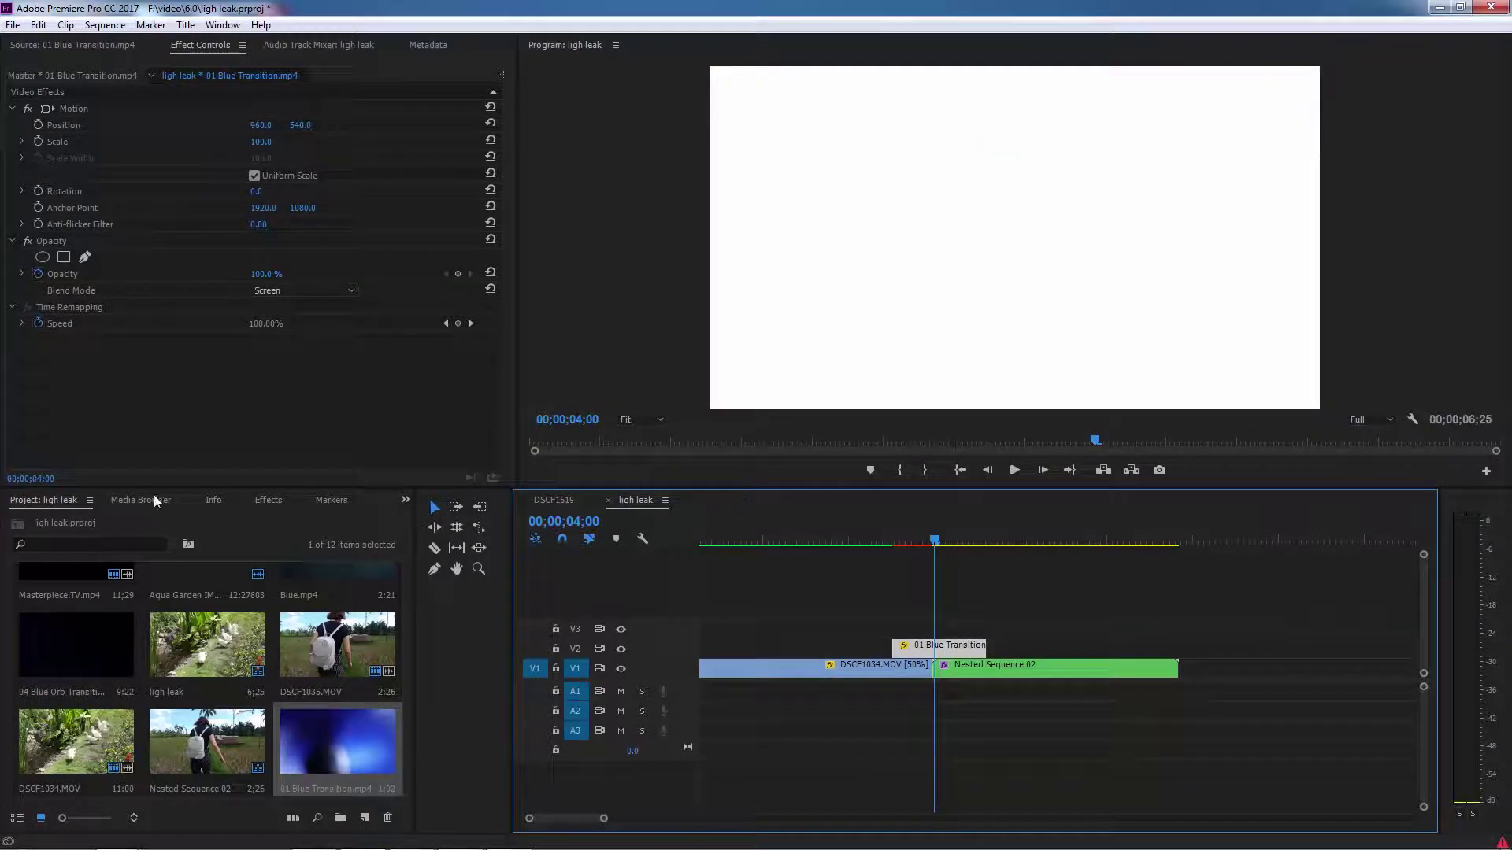
click(268, 500)
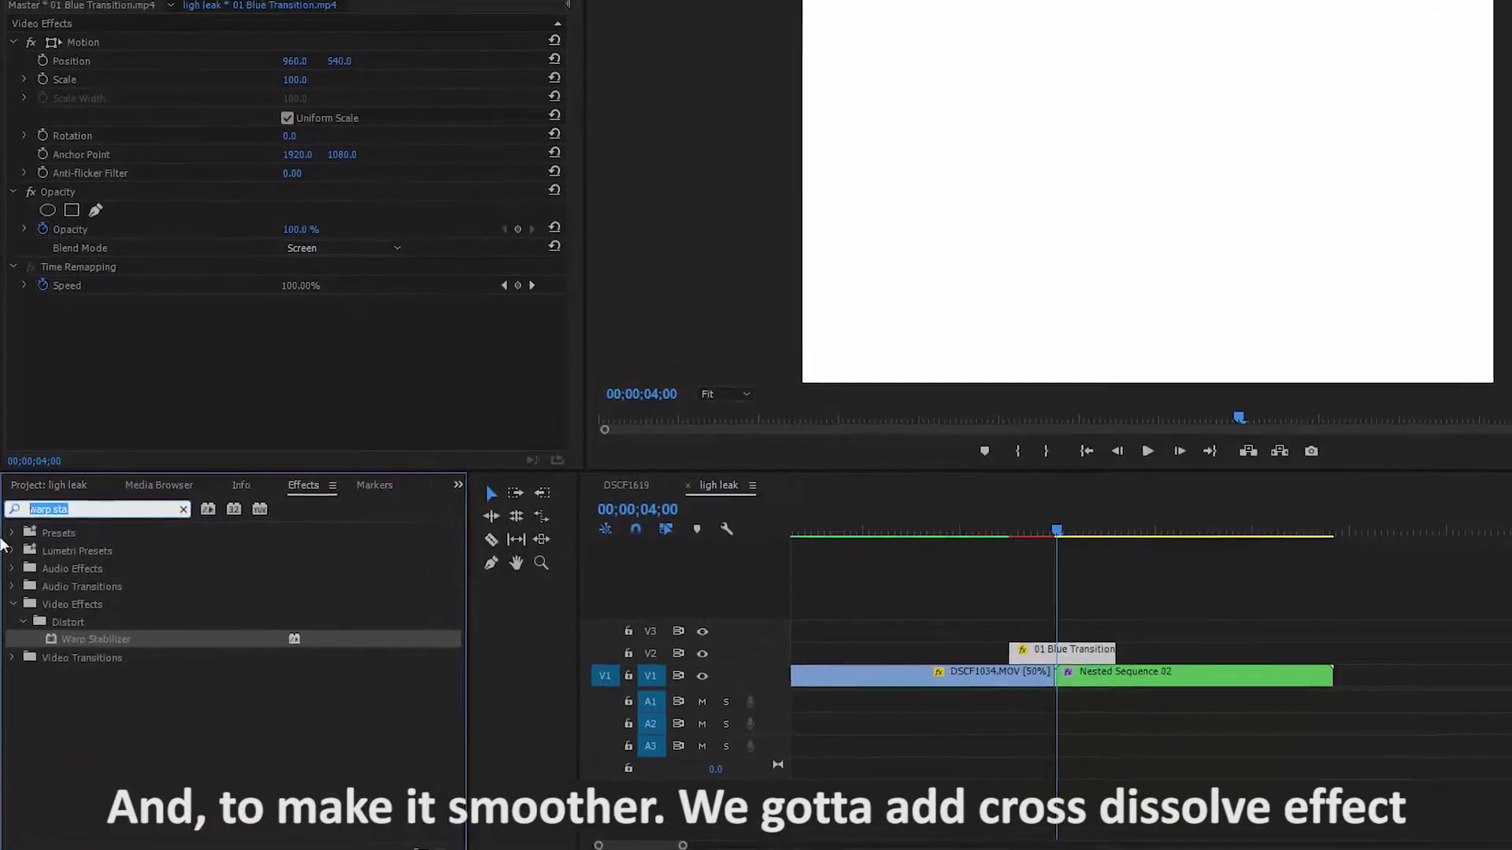
Apply a Cross Dissolve to the light leak's start and shorten it to a few frames.
text(cross dissol)
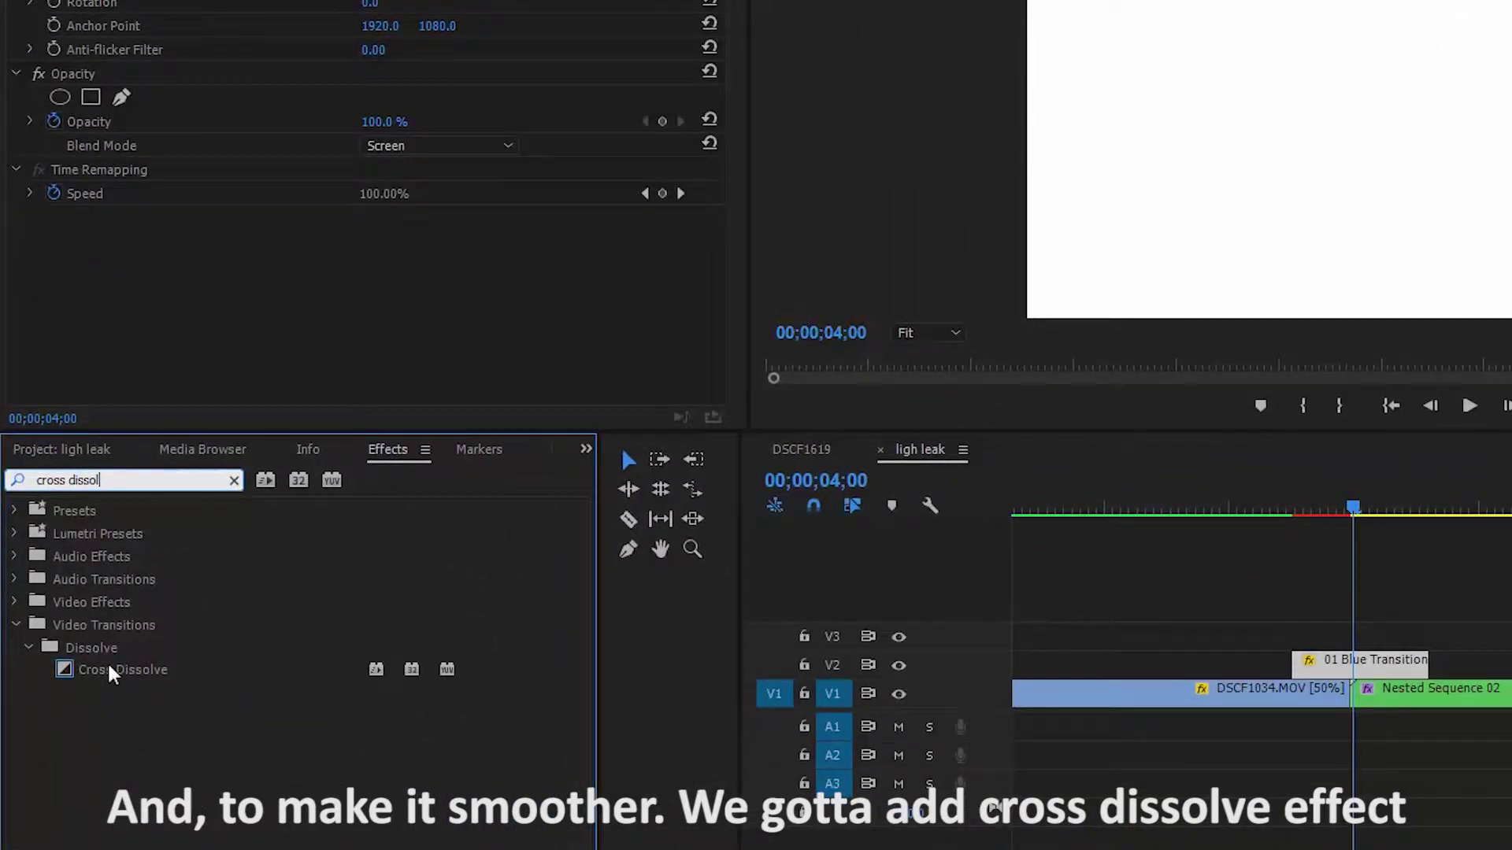
click(146, 679)
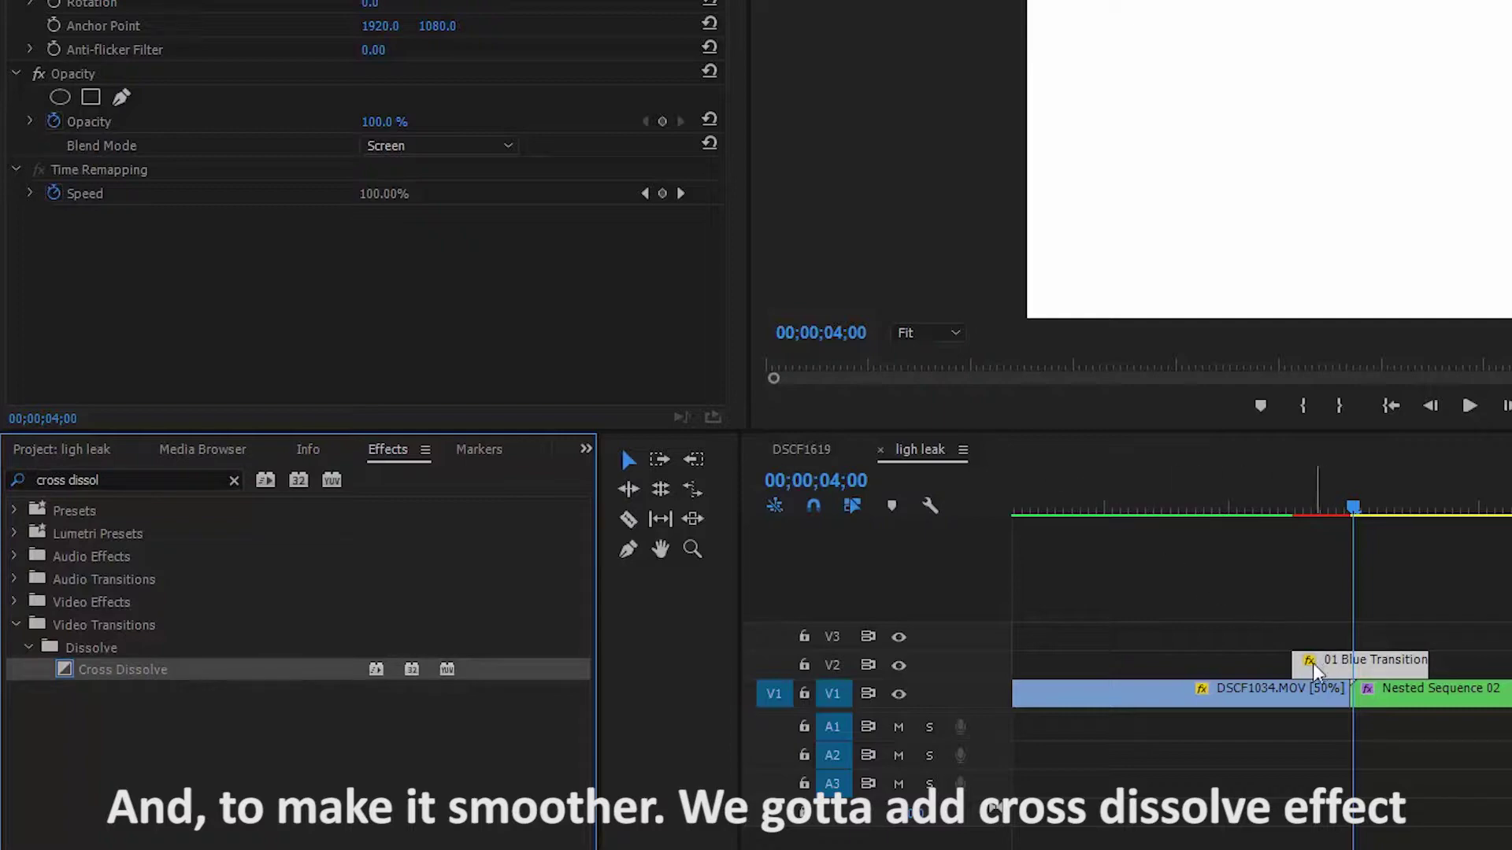
drag(1297, 674, 1303, 656)
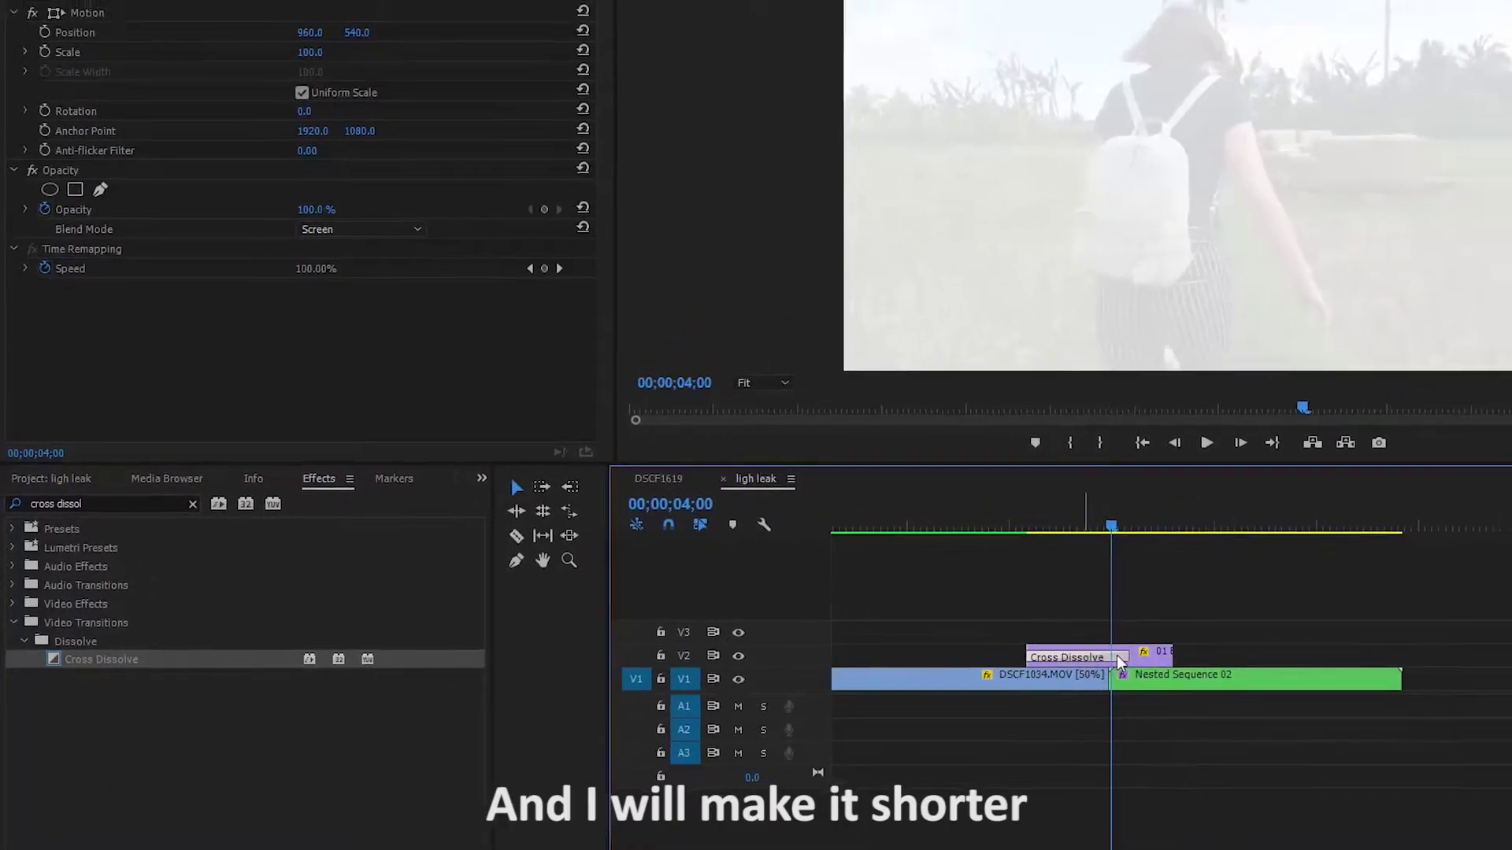
drag(1123, 655, 910, 652)
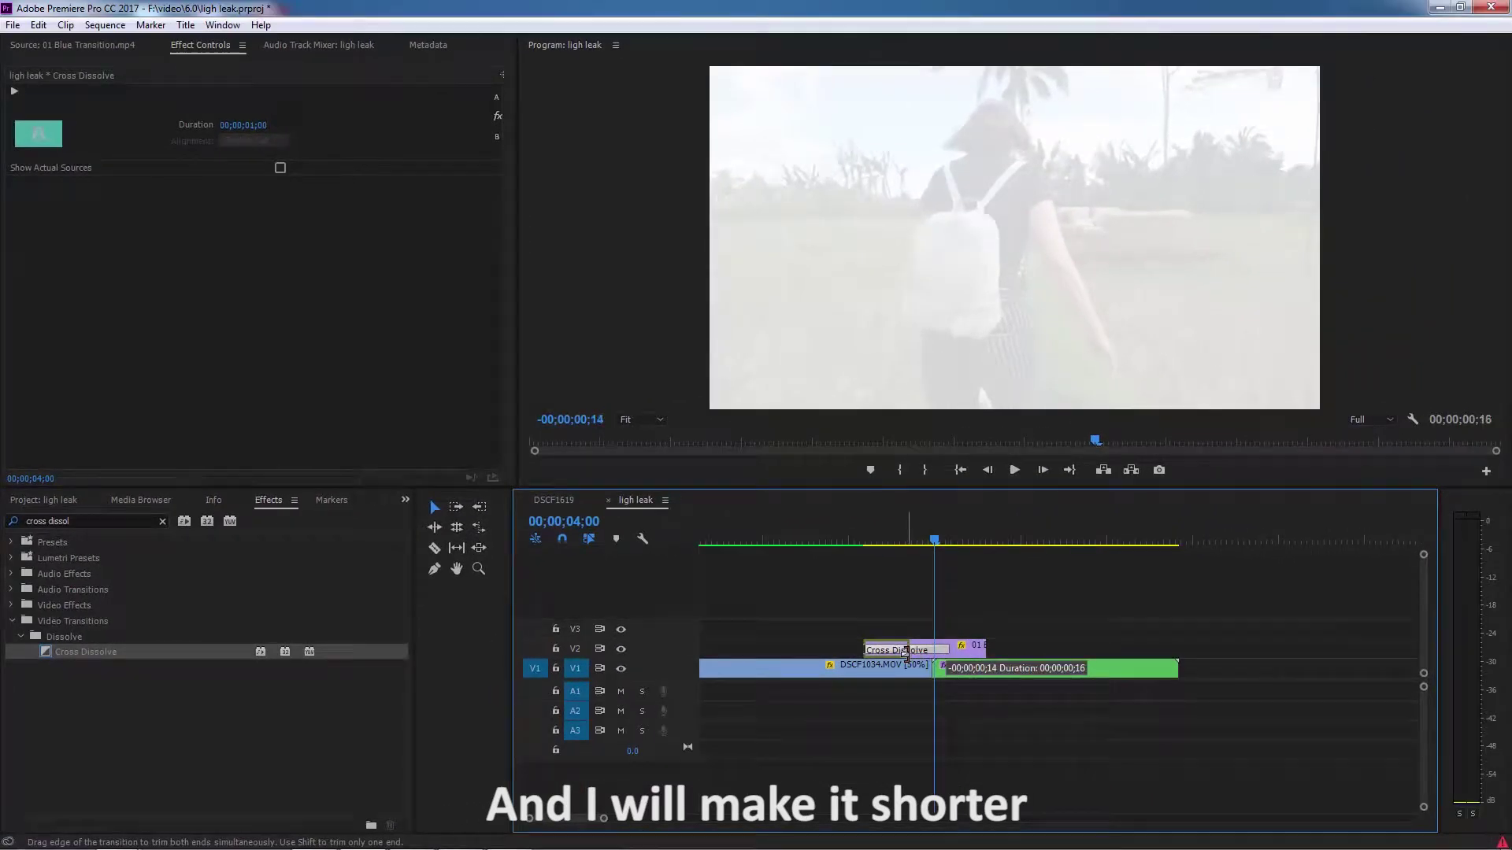
drag(893, 652, 897, 652)
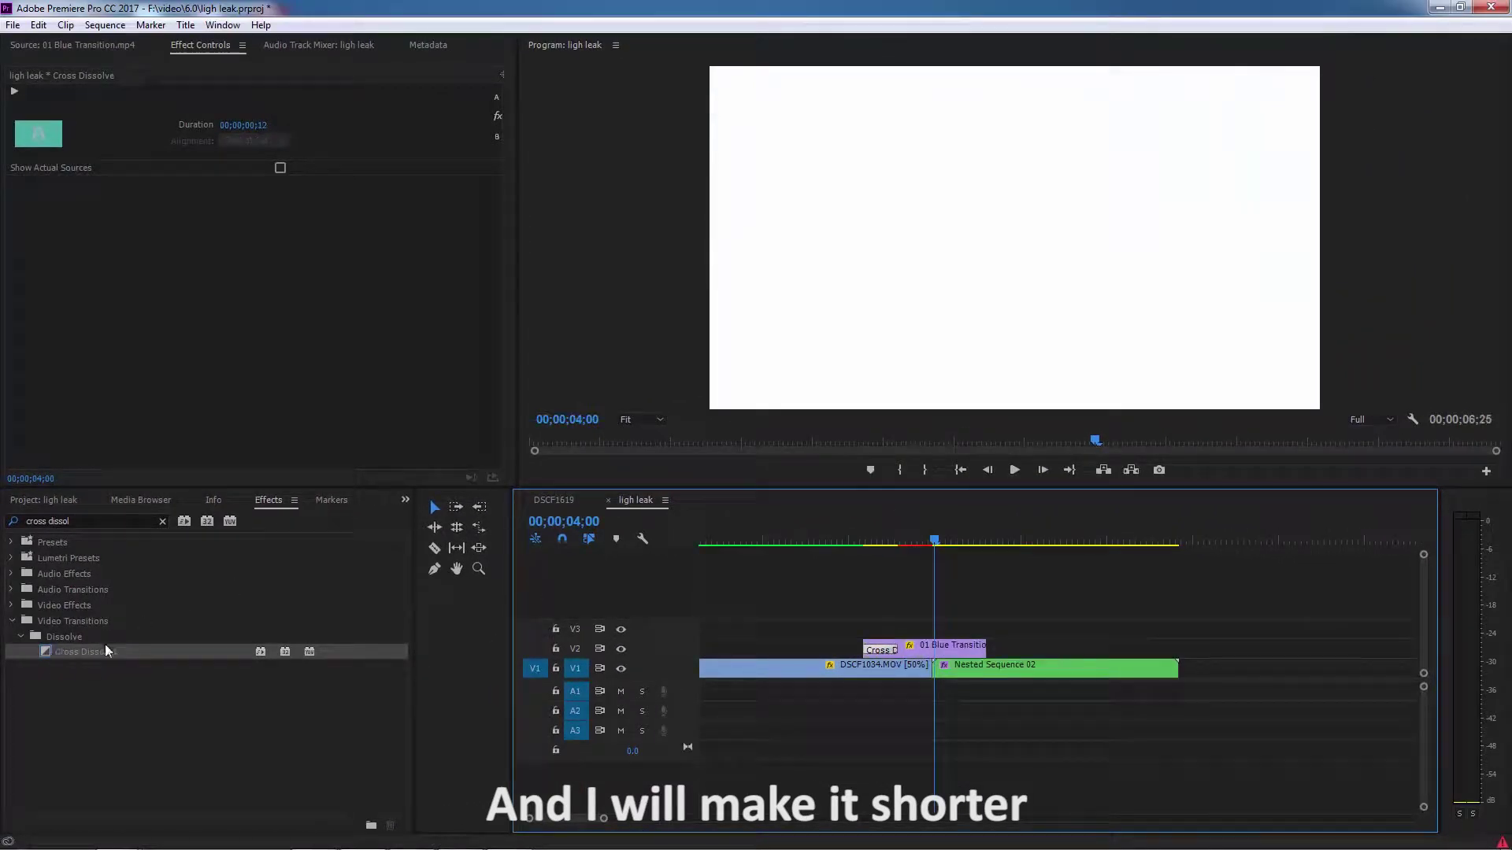
Add a second Cross Dissolve at the clip's end, shorten it to six frames, and preview.
mouse_move(106, 650)
mouse_down()
mouse_move(955, 618)
mouse_move(949, 653)
mouse_up()
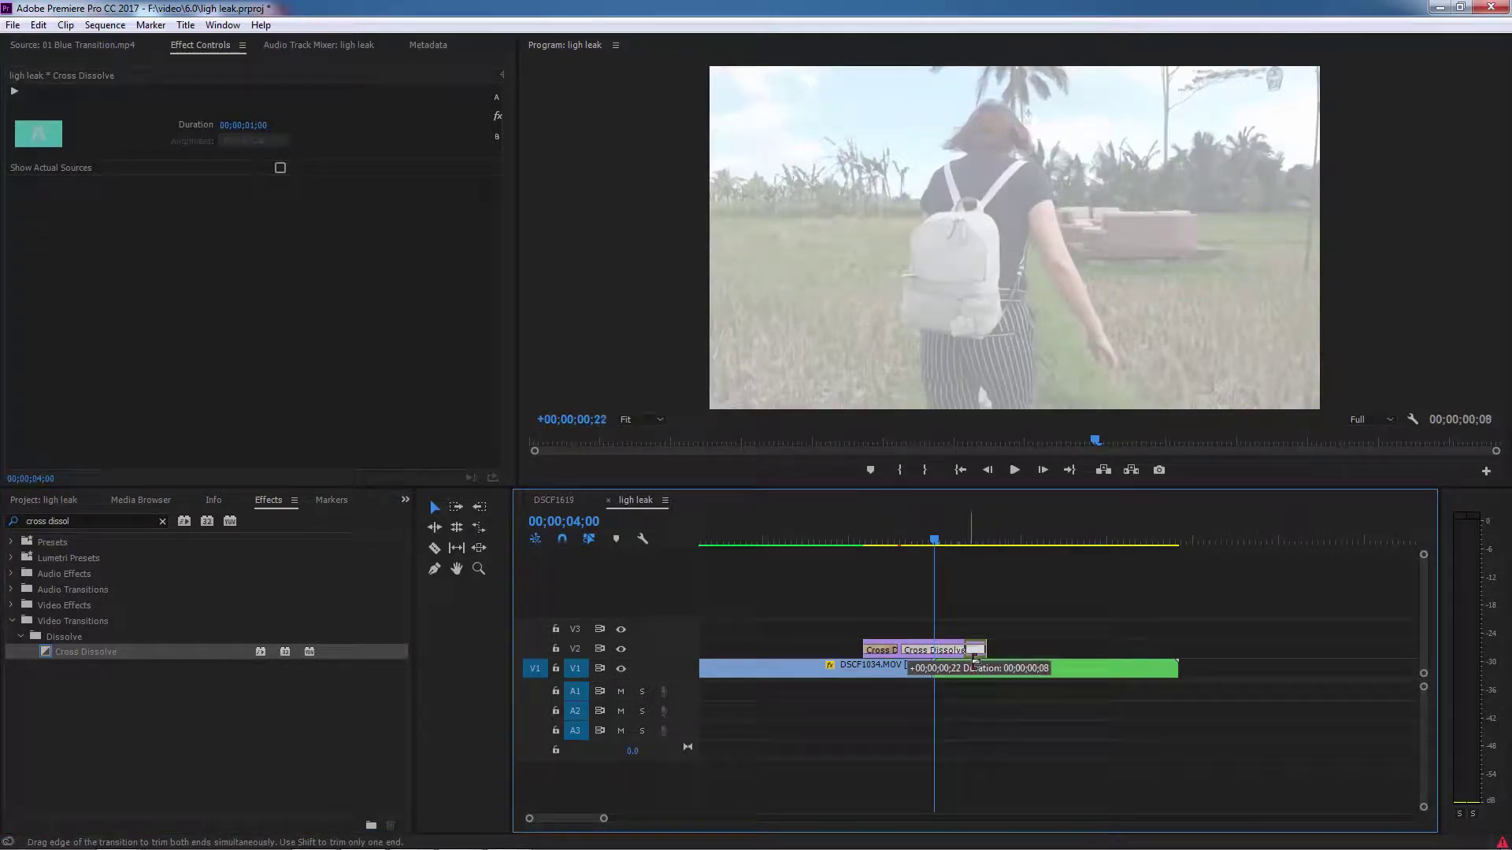
drag(979, 658, 997, 650)
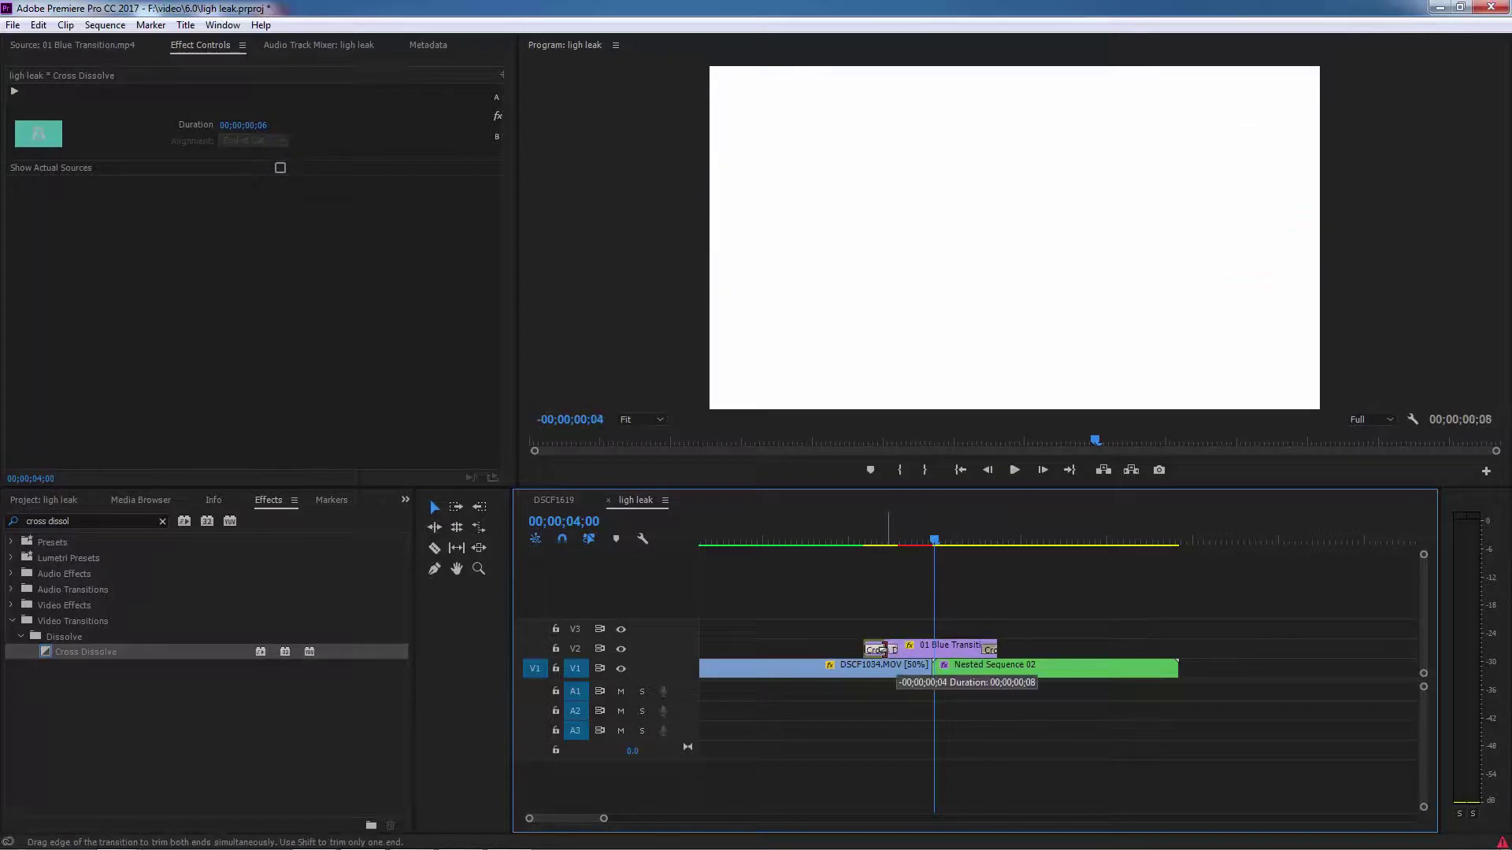
click(846, 542)
key(Home)
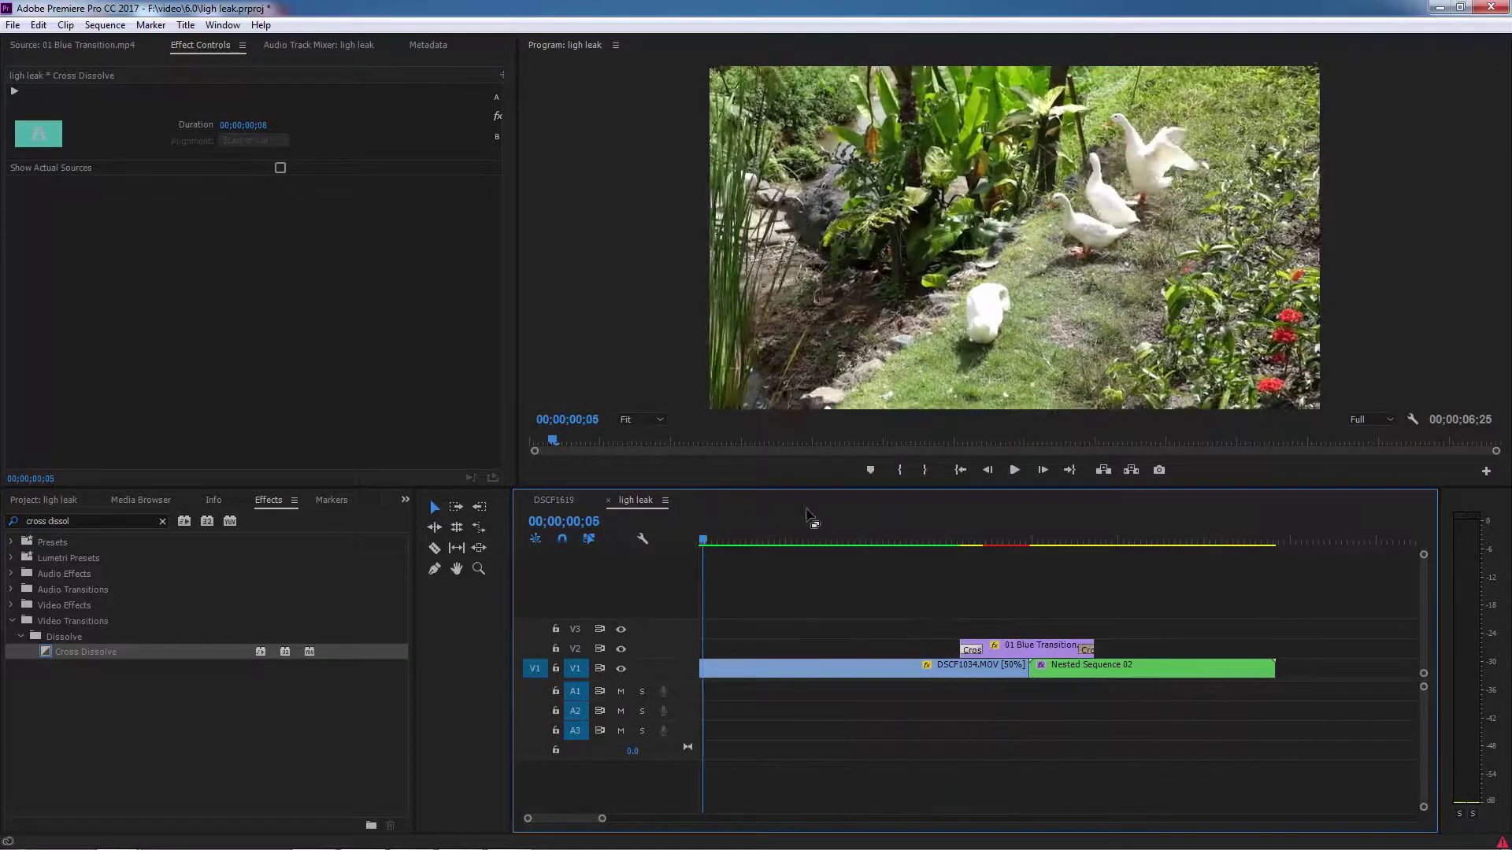
click(1015, 470)
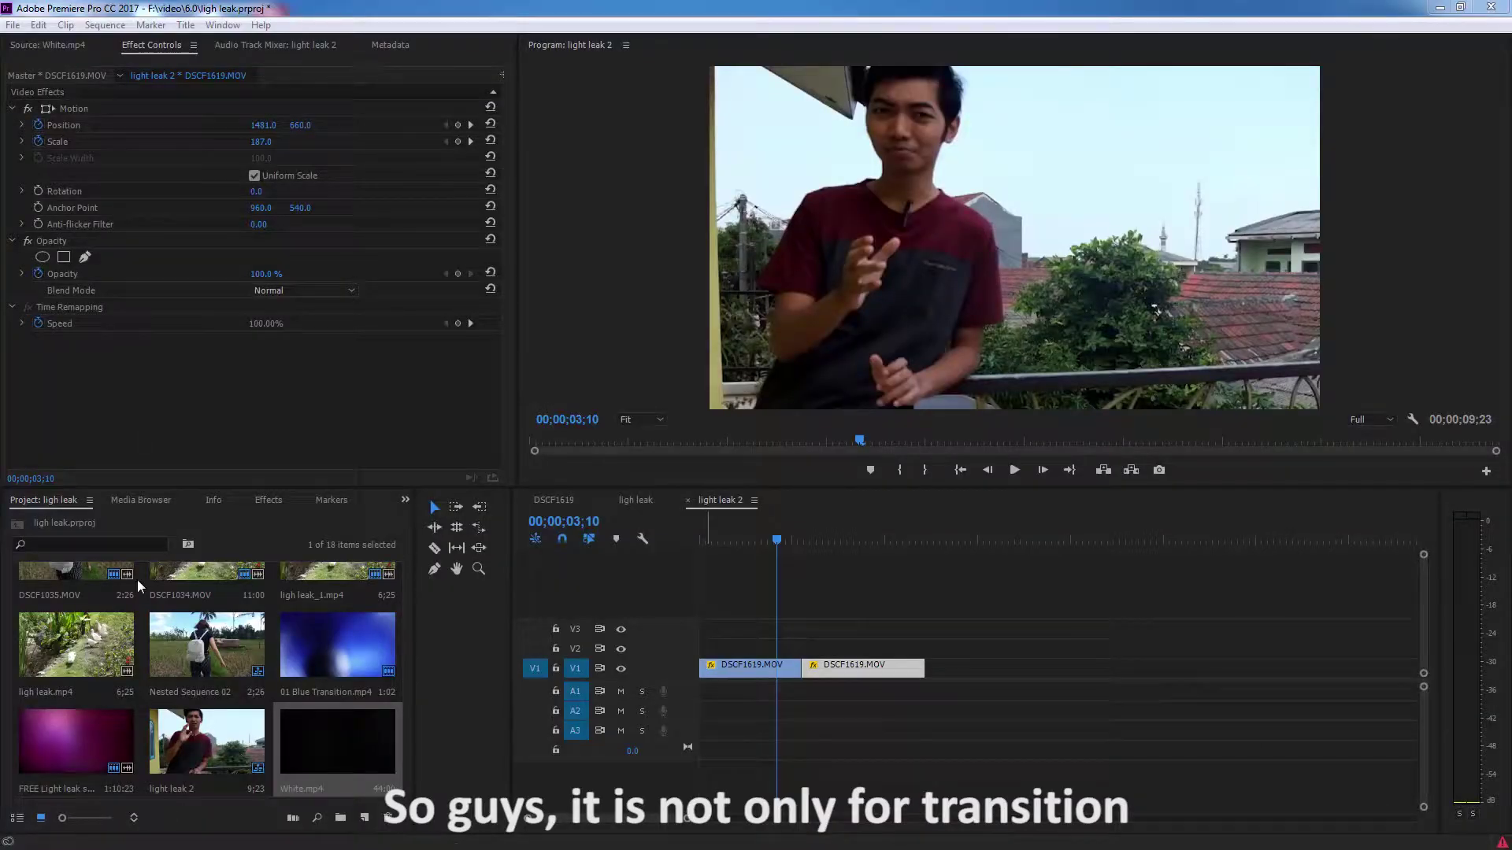
Place the FREE Light leak clip on V2 above the DSCF1619 footage.
click(71, 45)
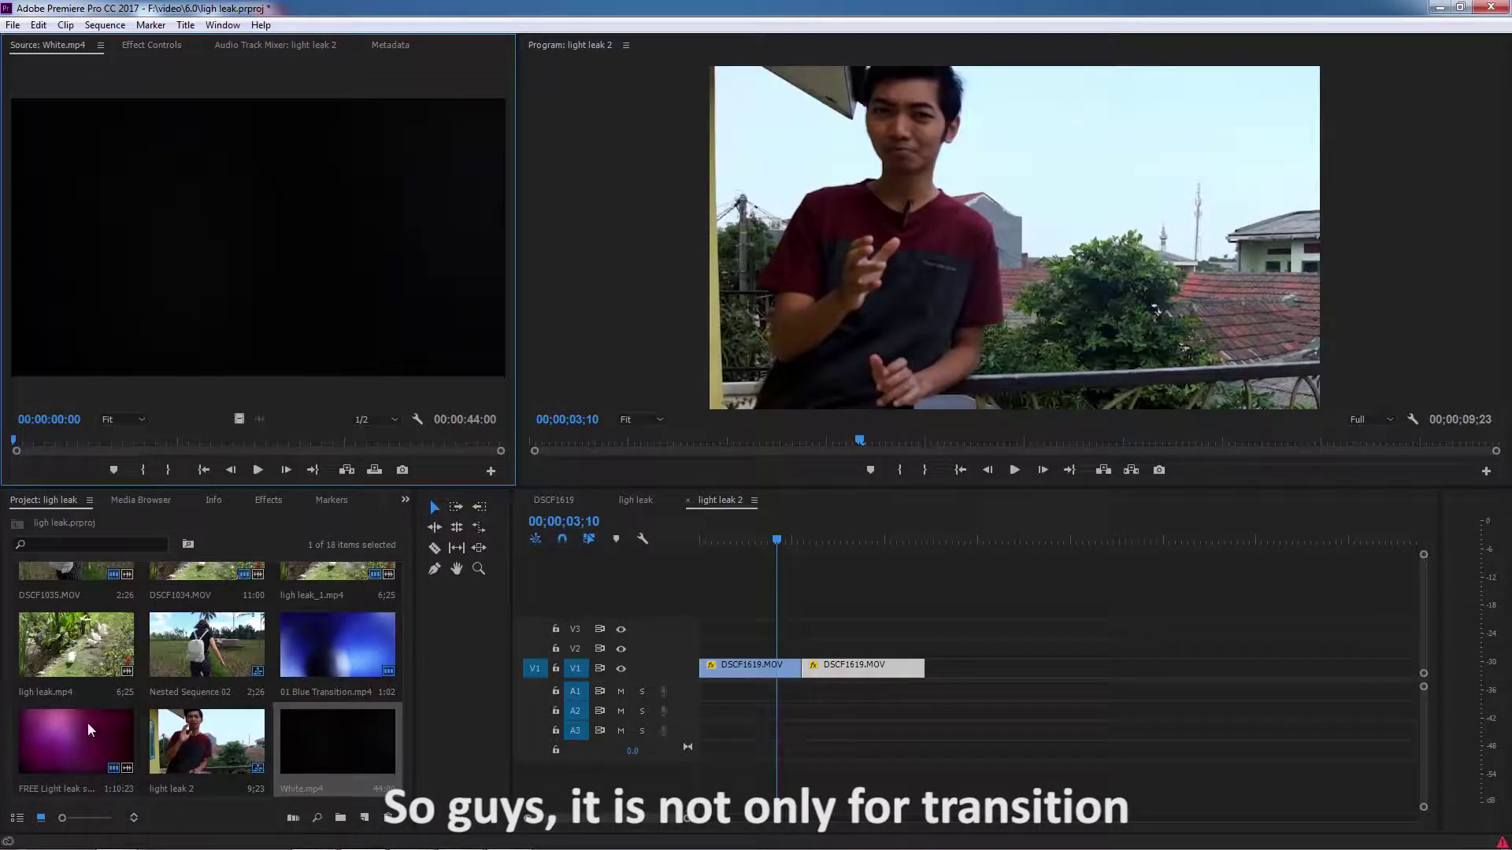
click(76, 740)
drag(265, 315, 266, 313)
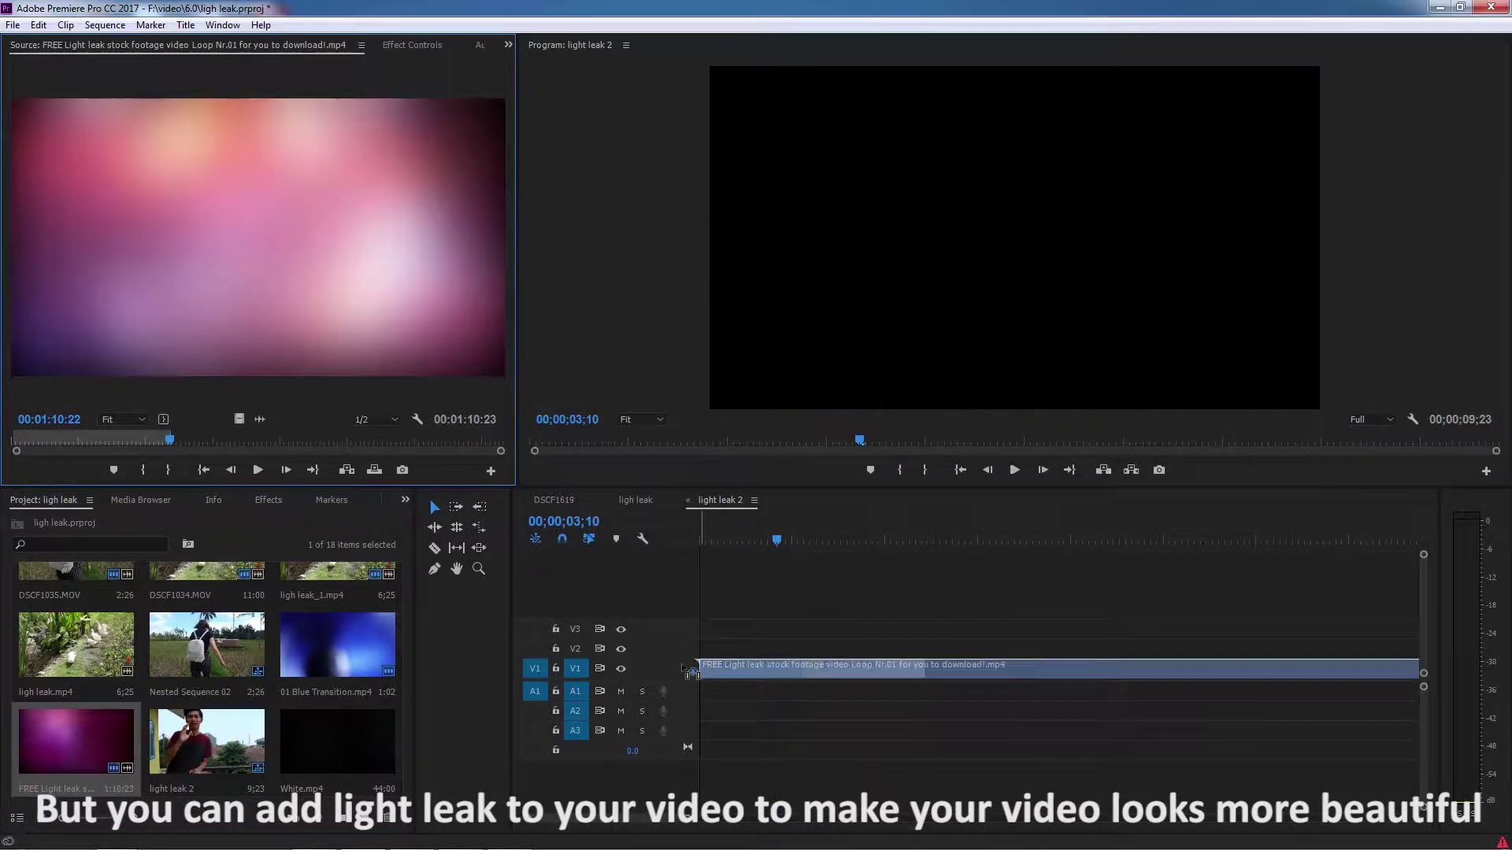
drag(630, 545, 673, 650)
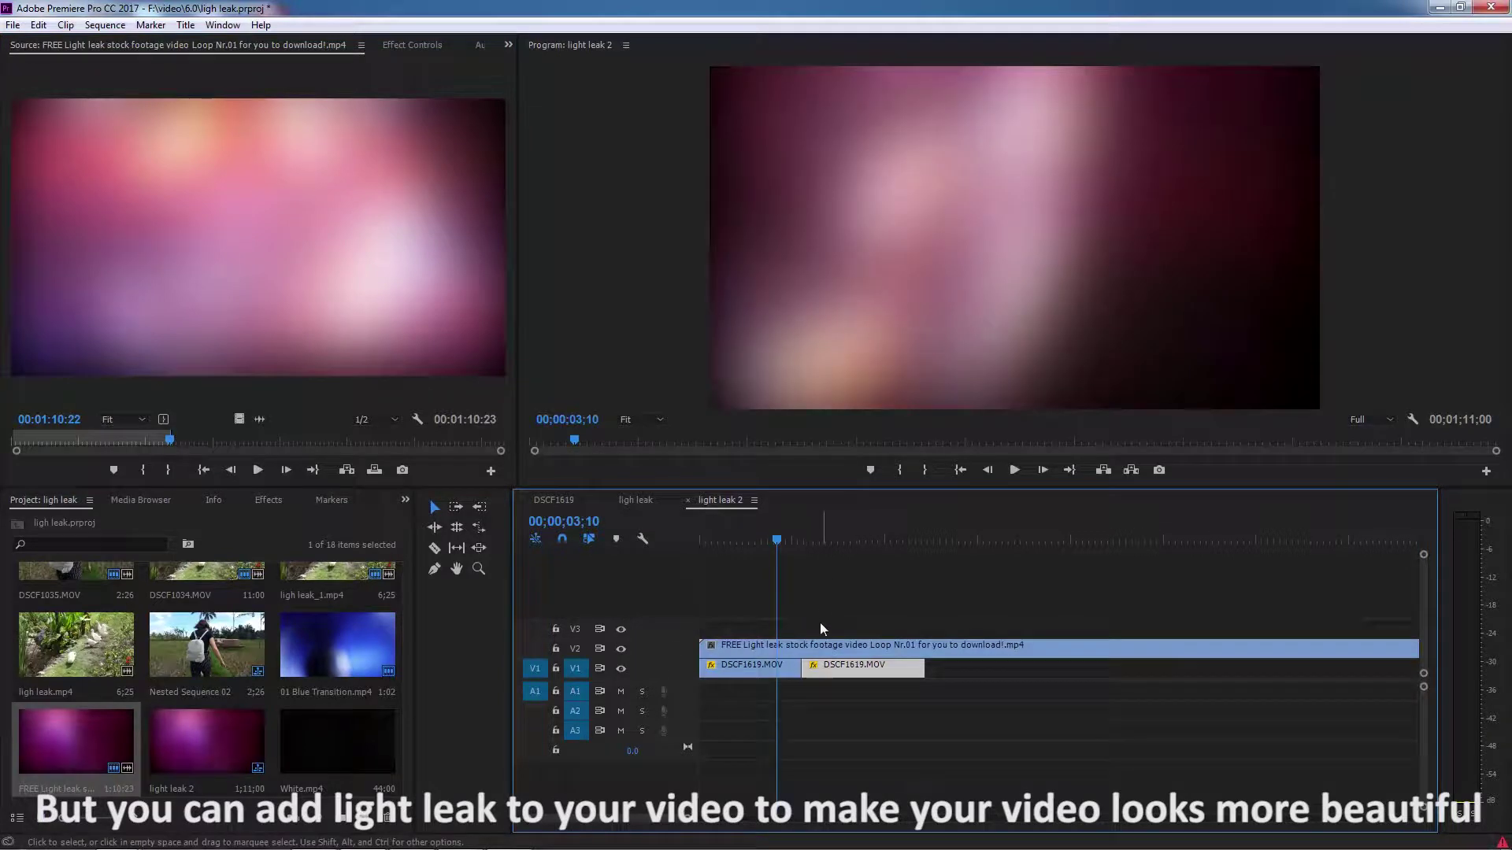
click(815, 649)
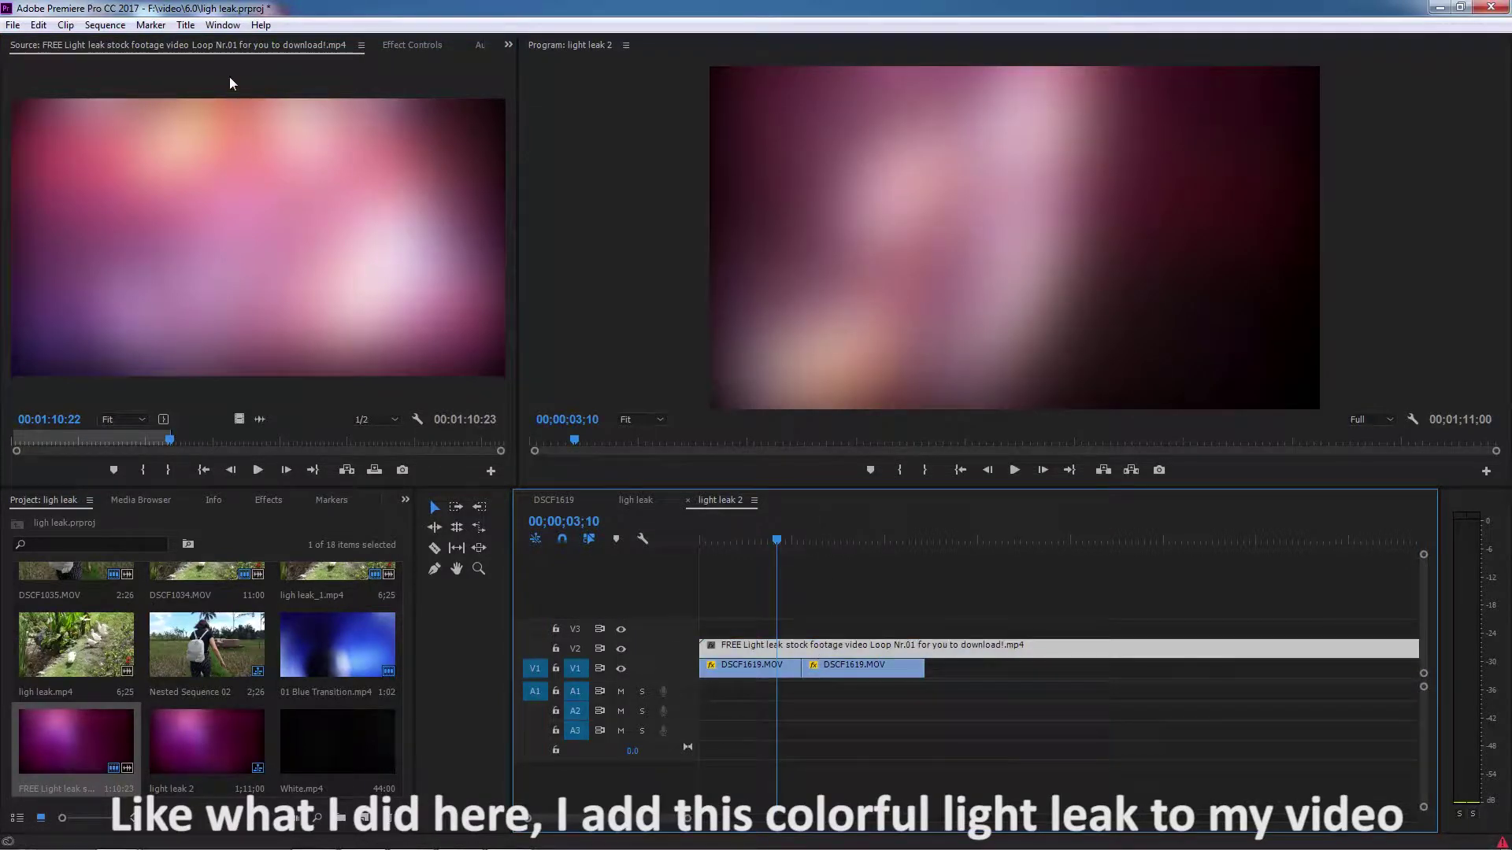
Set the FREE Light leak clip's blend mode to Screen.
click(419, 44)
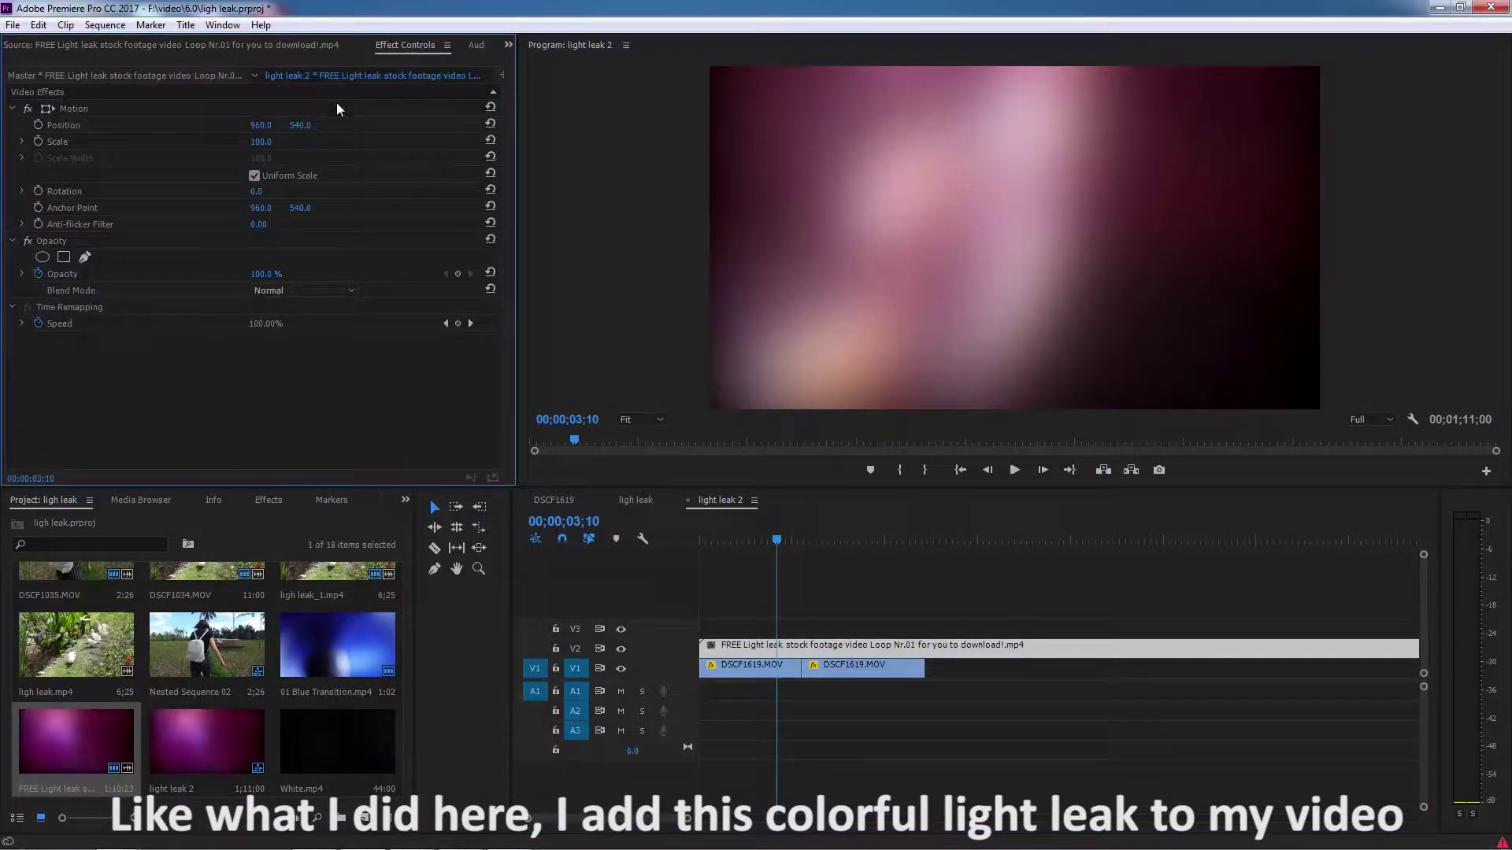
click(294, 295)
click(304, 456)
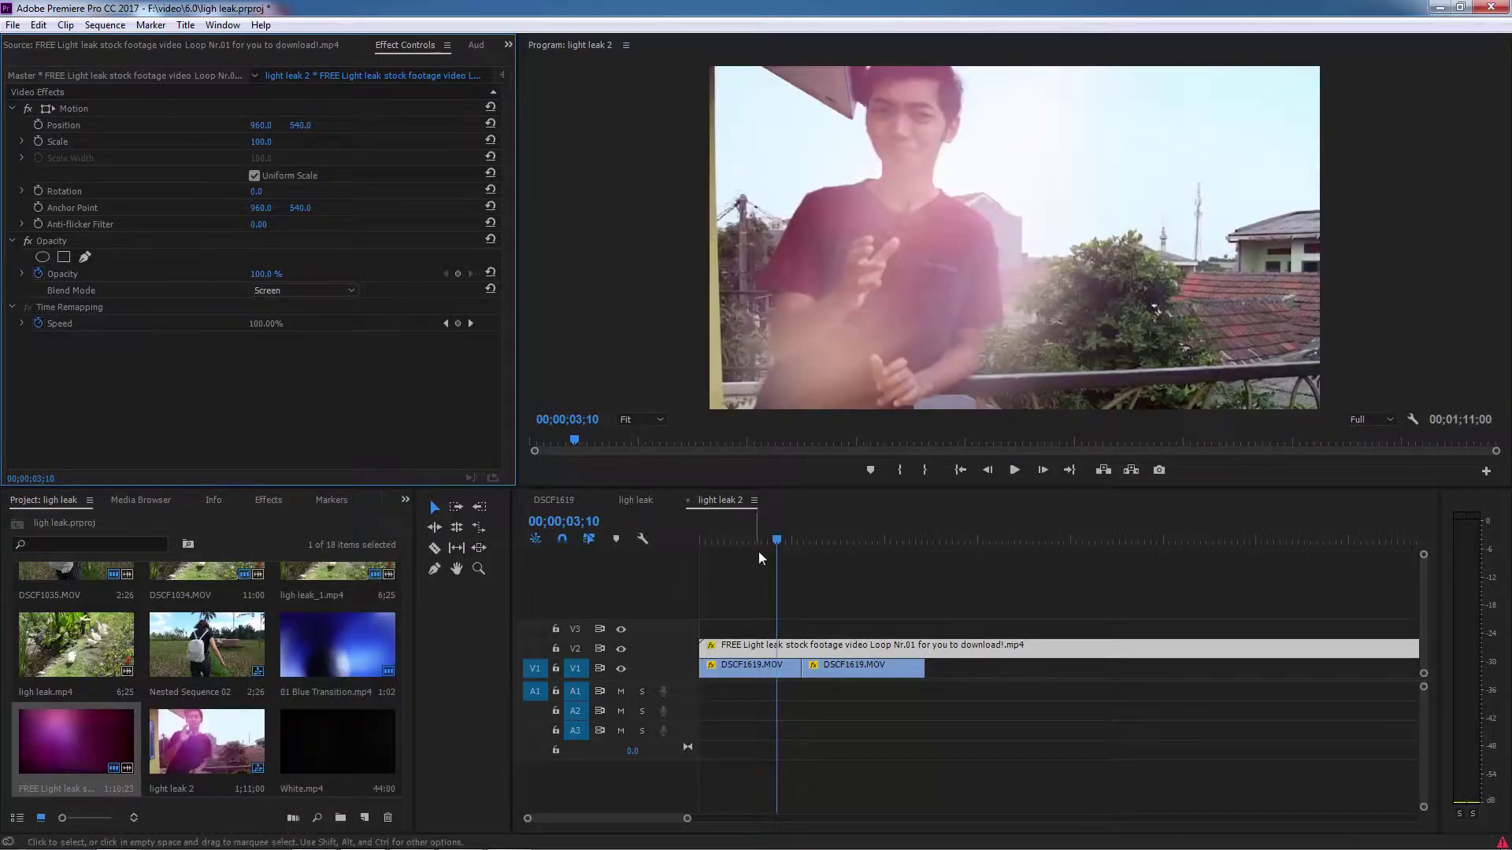
drag(758, 542, 674, 544)
Lower the V2 light leak's opacity to 66% and replay from the start.
click(1013, 472)
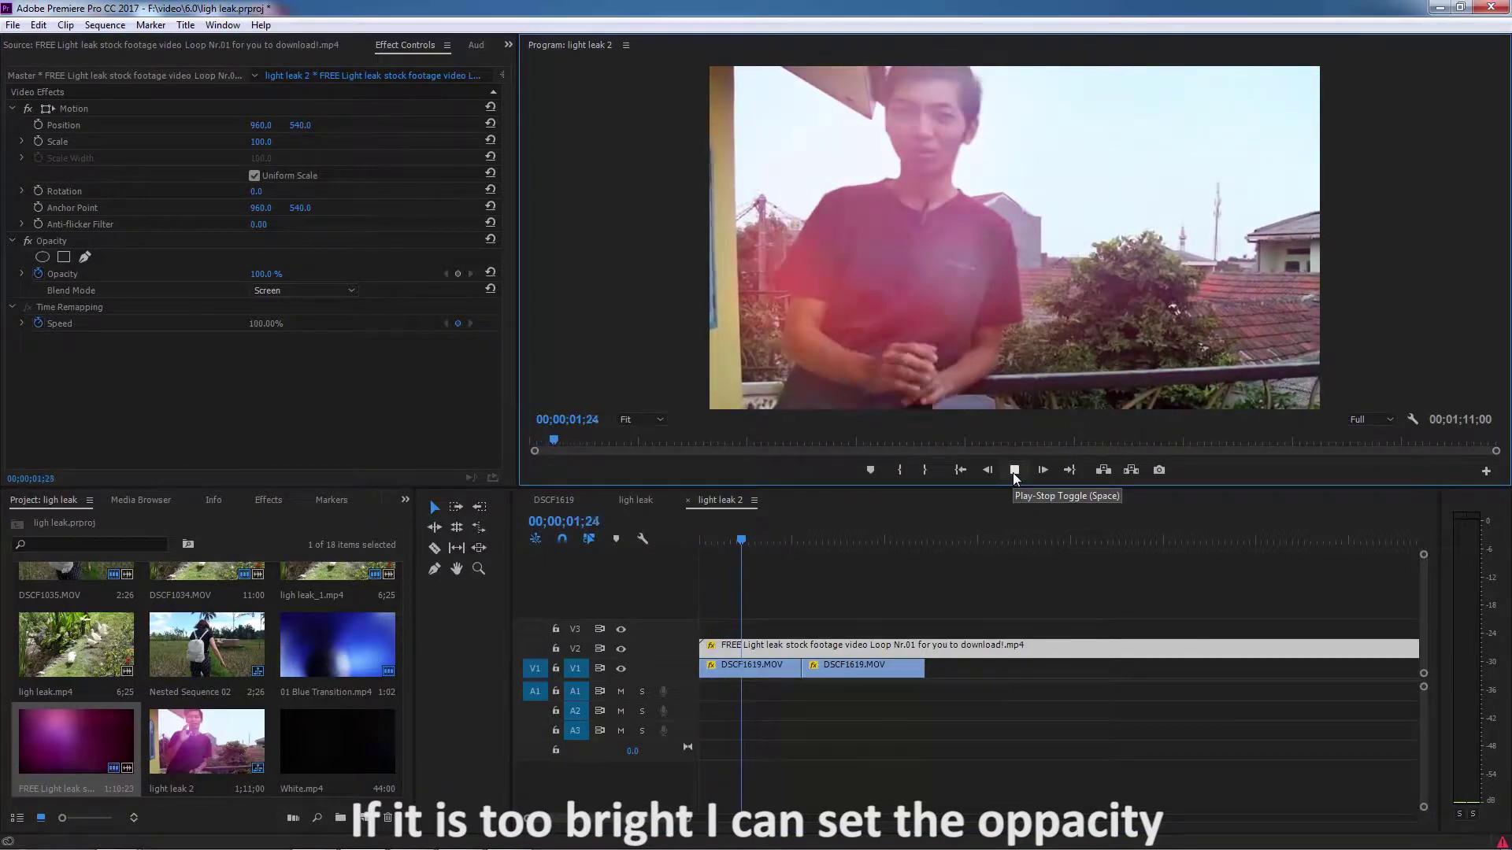
click(1014, 471)
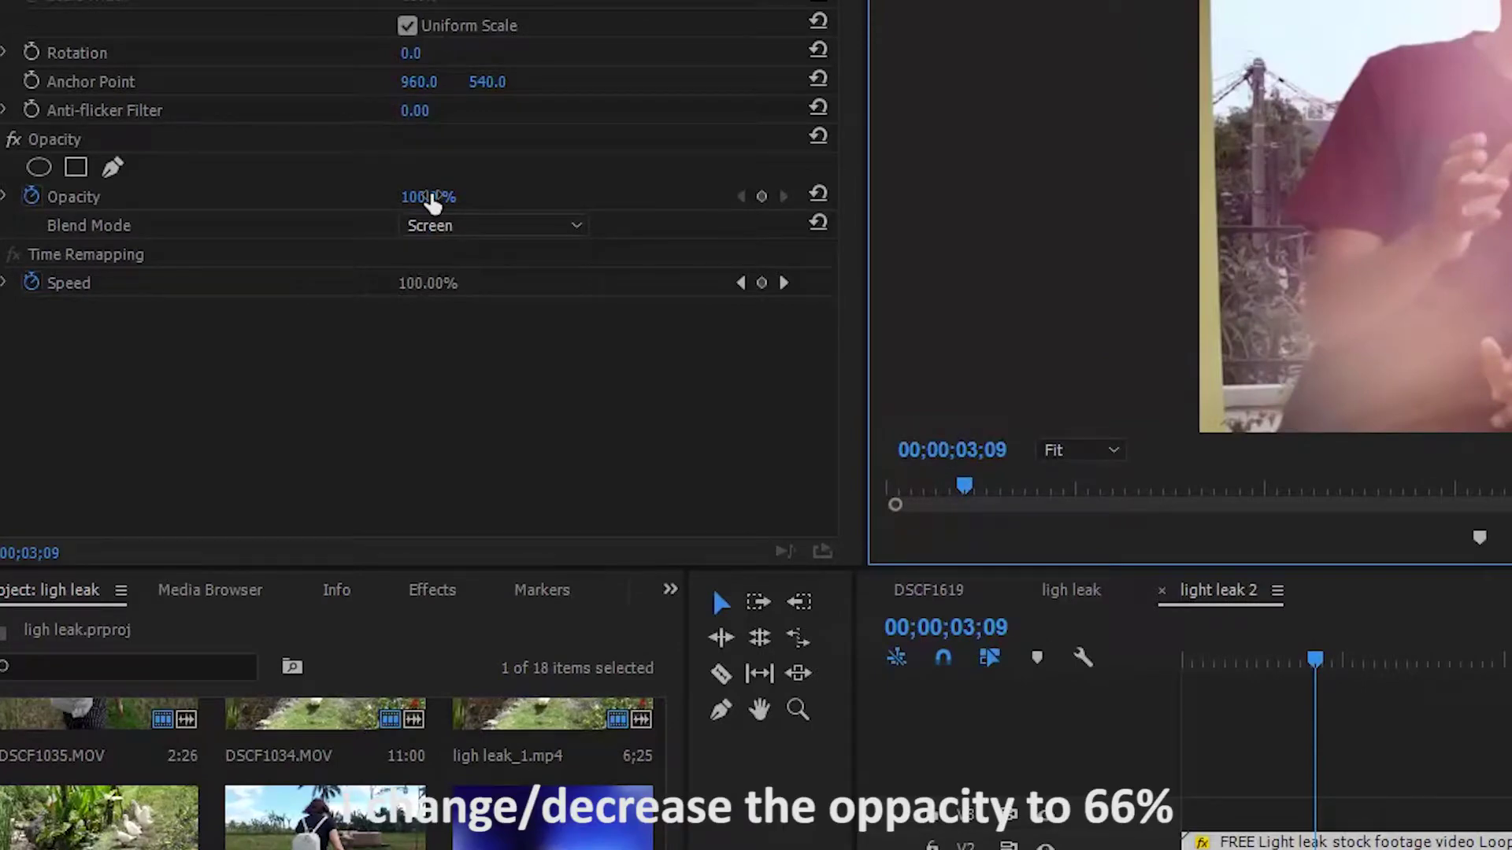
click(431, 200)
mouse_move(429, 196)
mouse_down()
mouse_move(394, 197)
mouse_move(447, 197)
mouse_up()
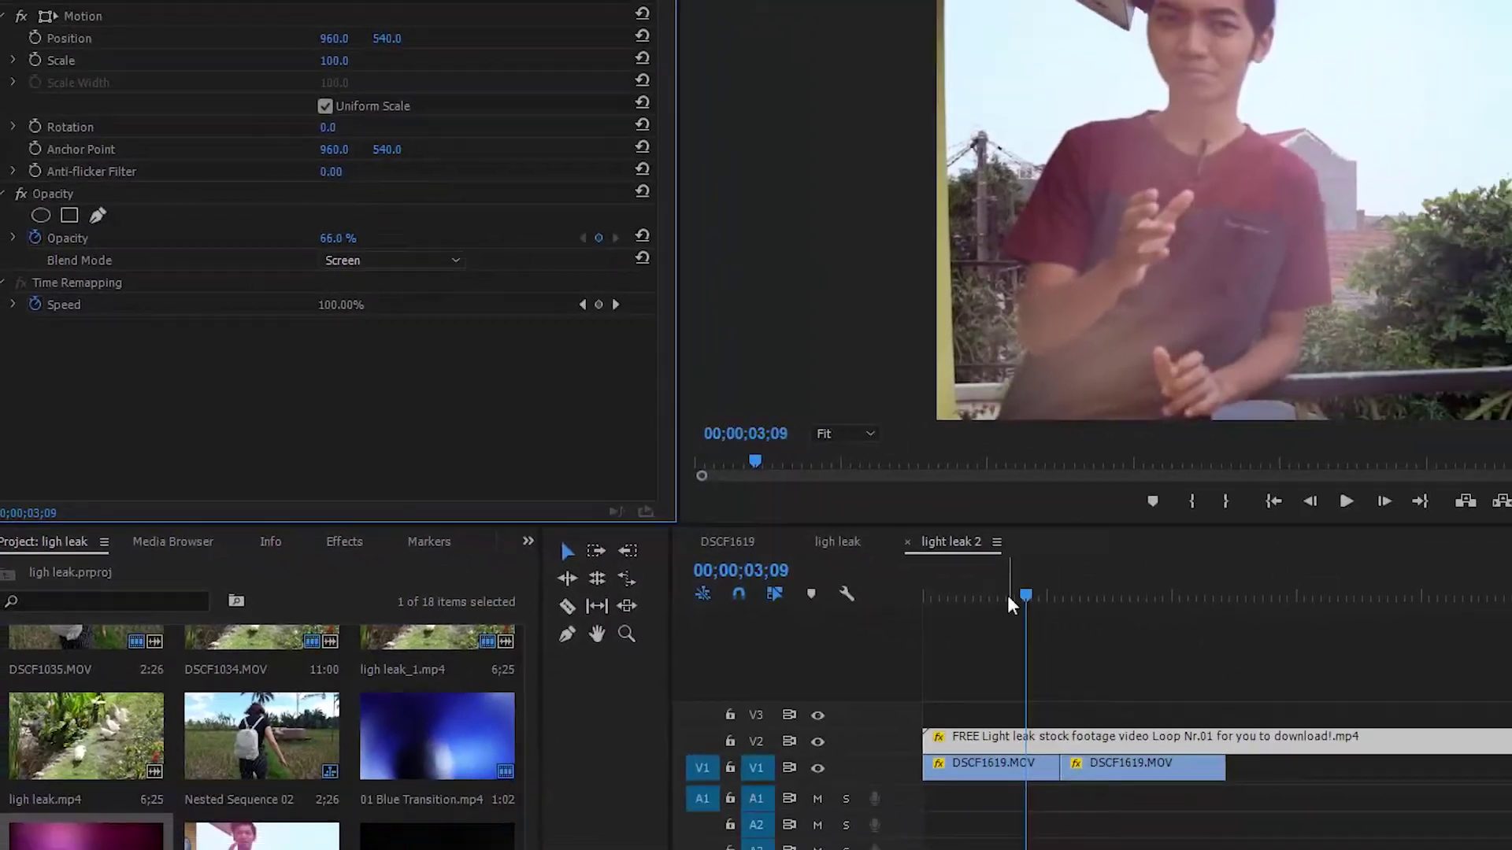
key(Home)
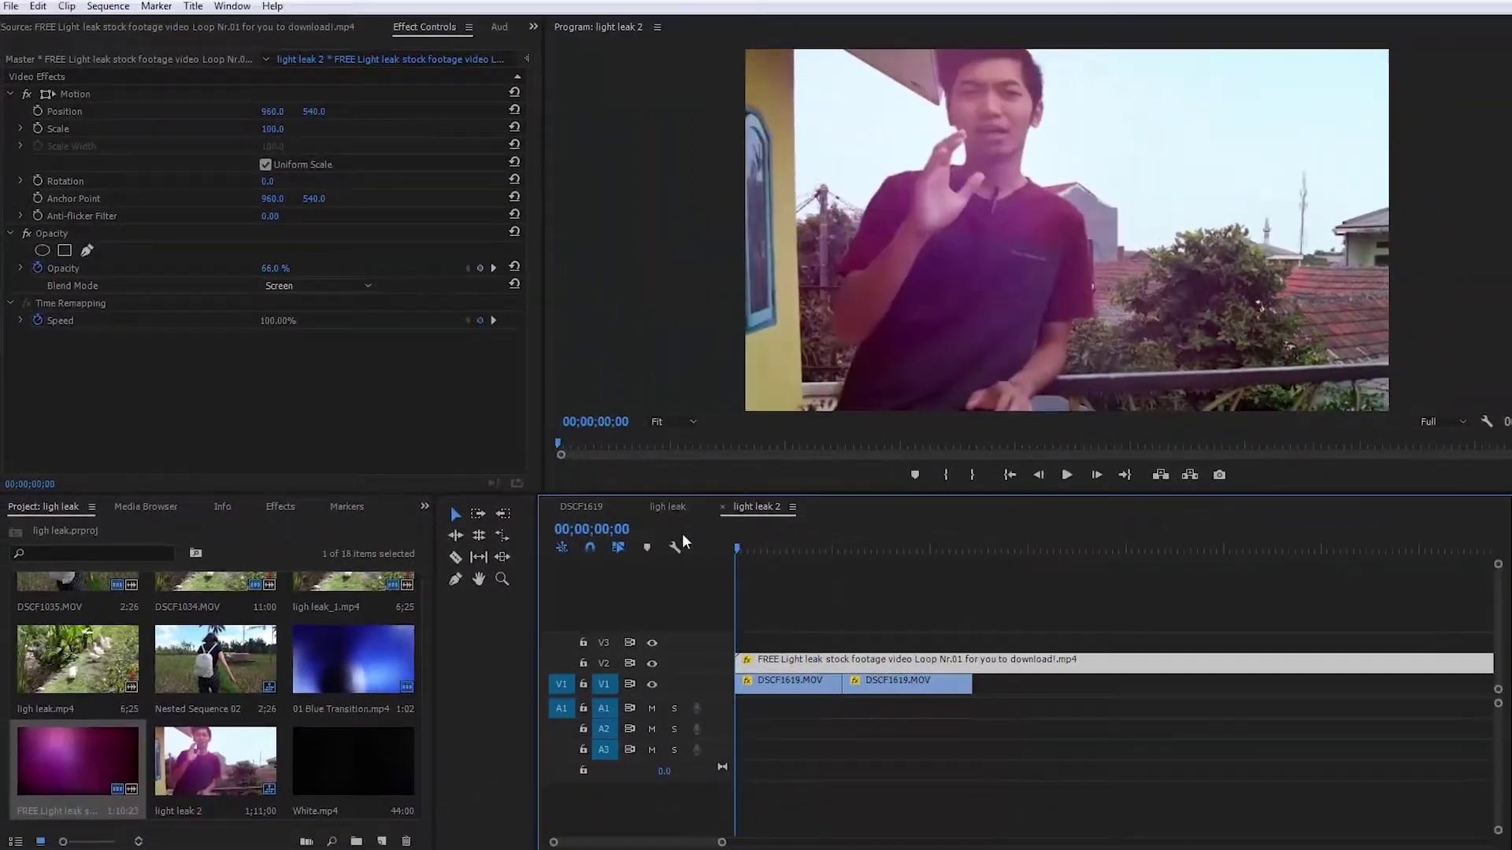
click(1011, 470)
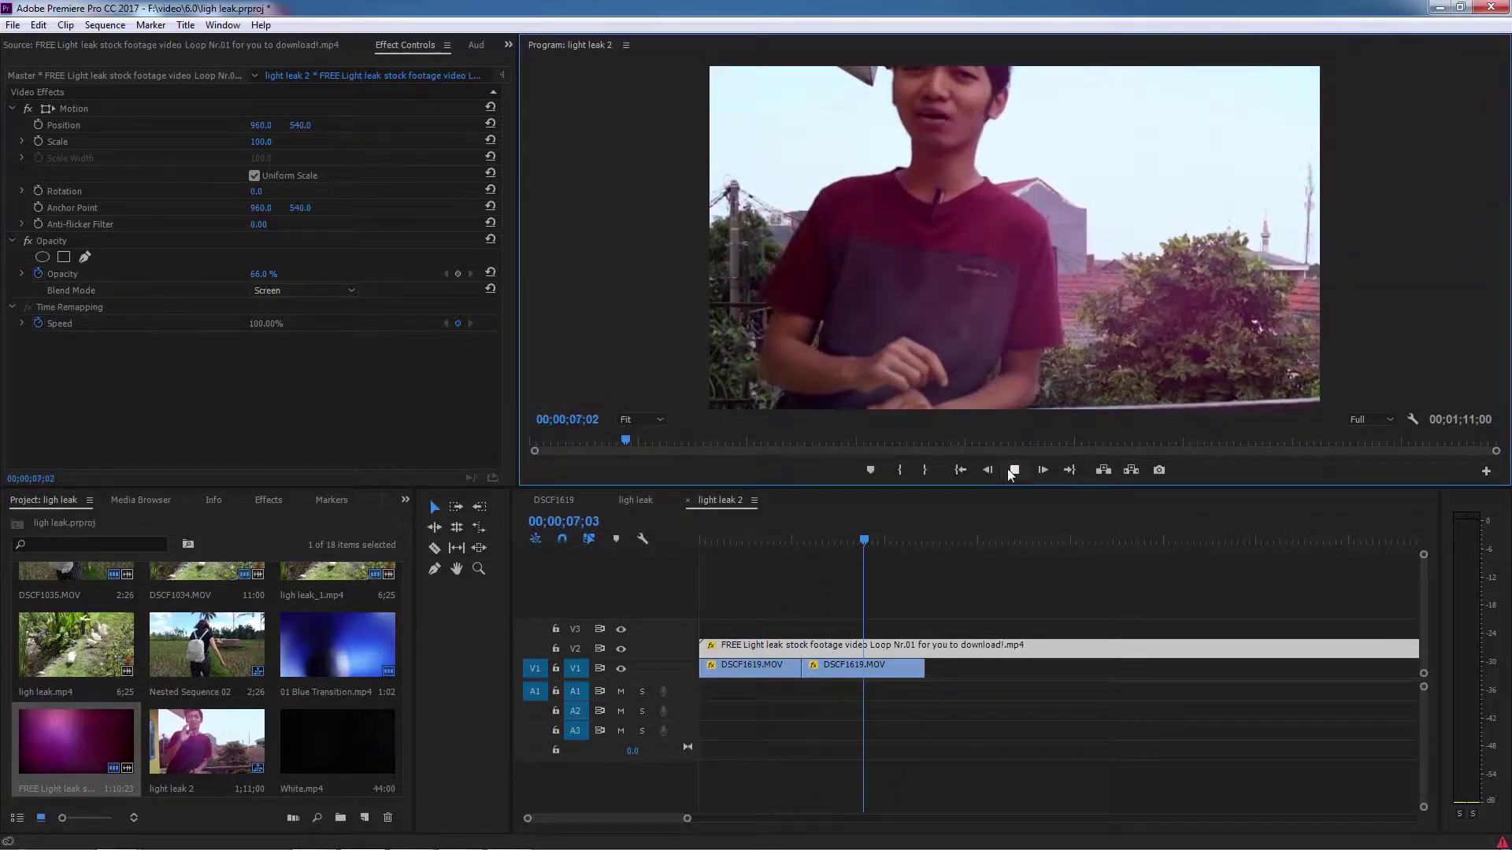
Try the Darken blend mode on the light leak and preview it.
click(1009, 470)
click(324, 293)
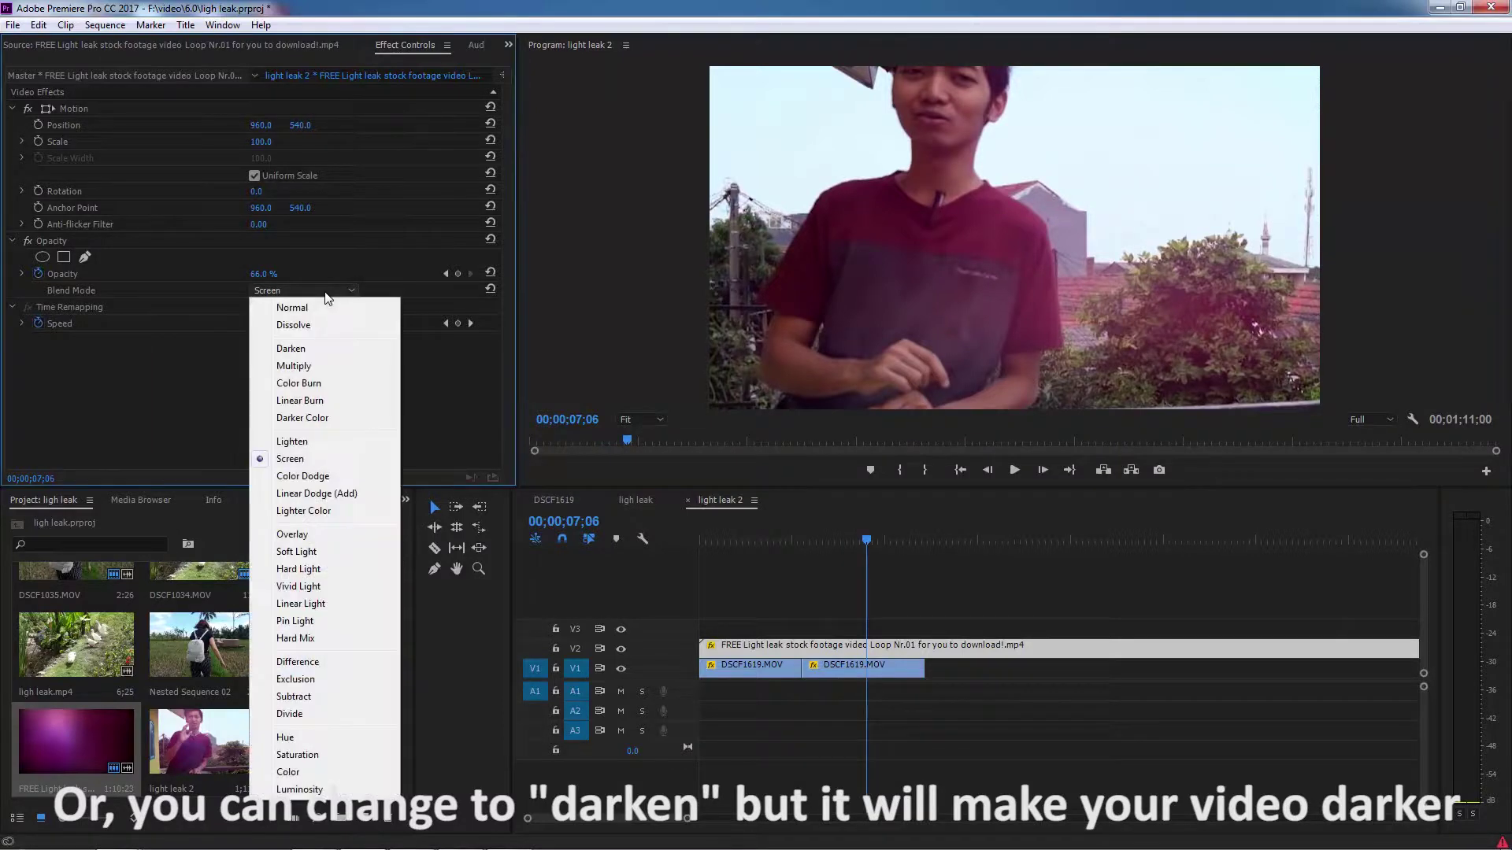
click(315, 346)
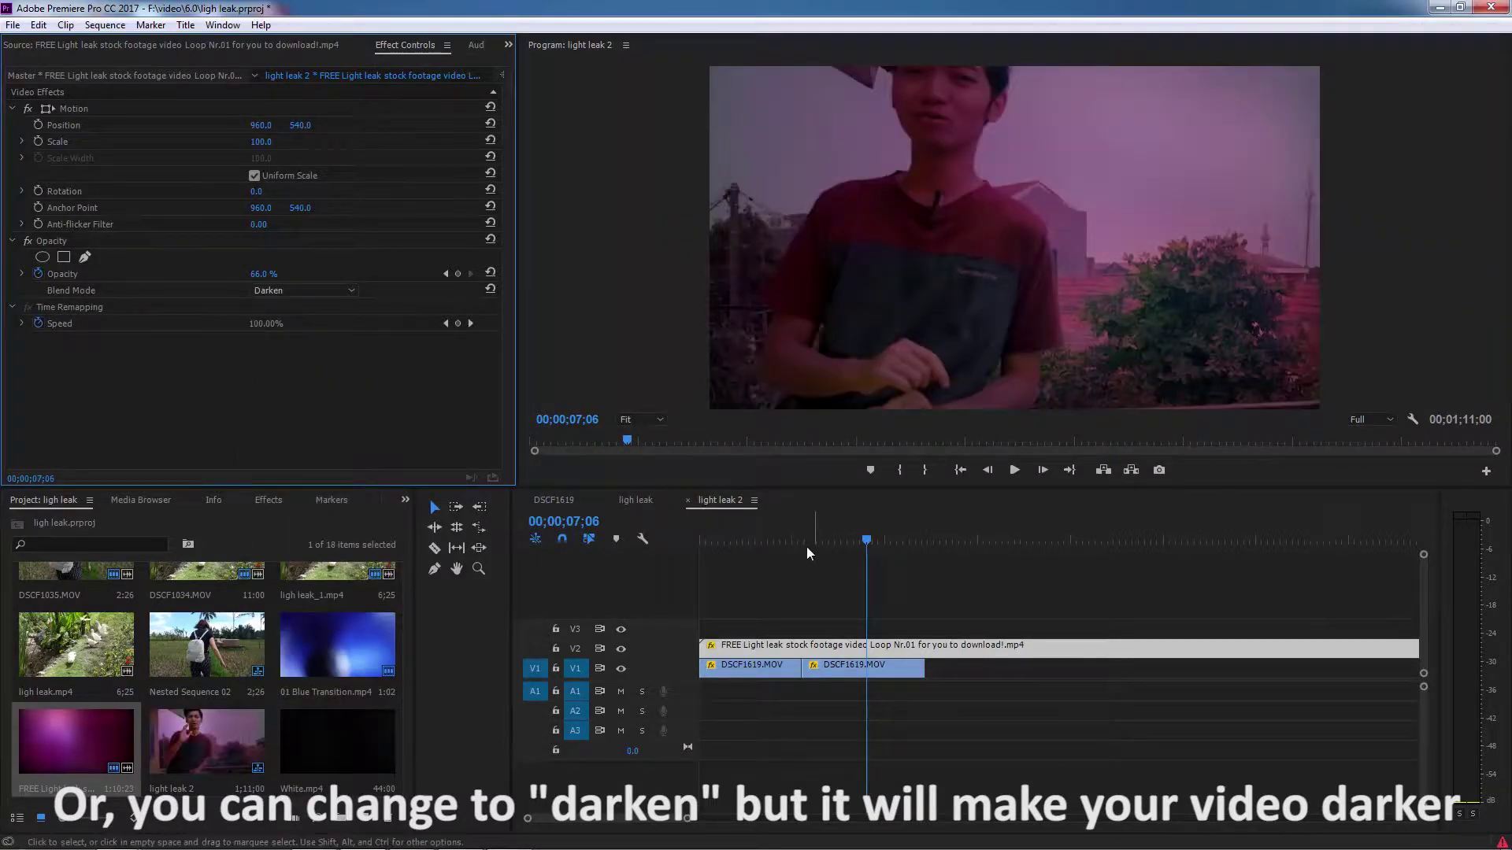
click(714, 539)
click(1015, 470)
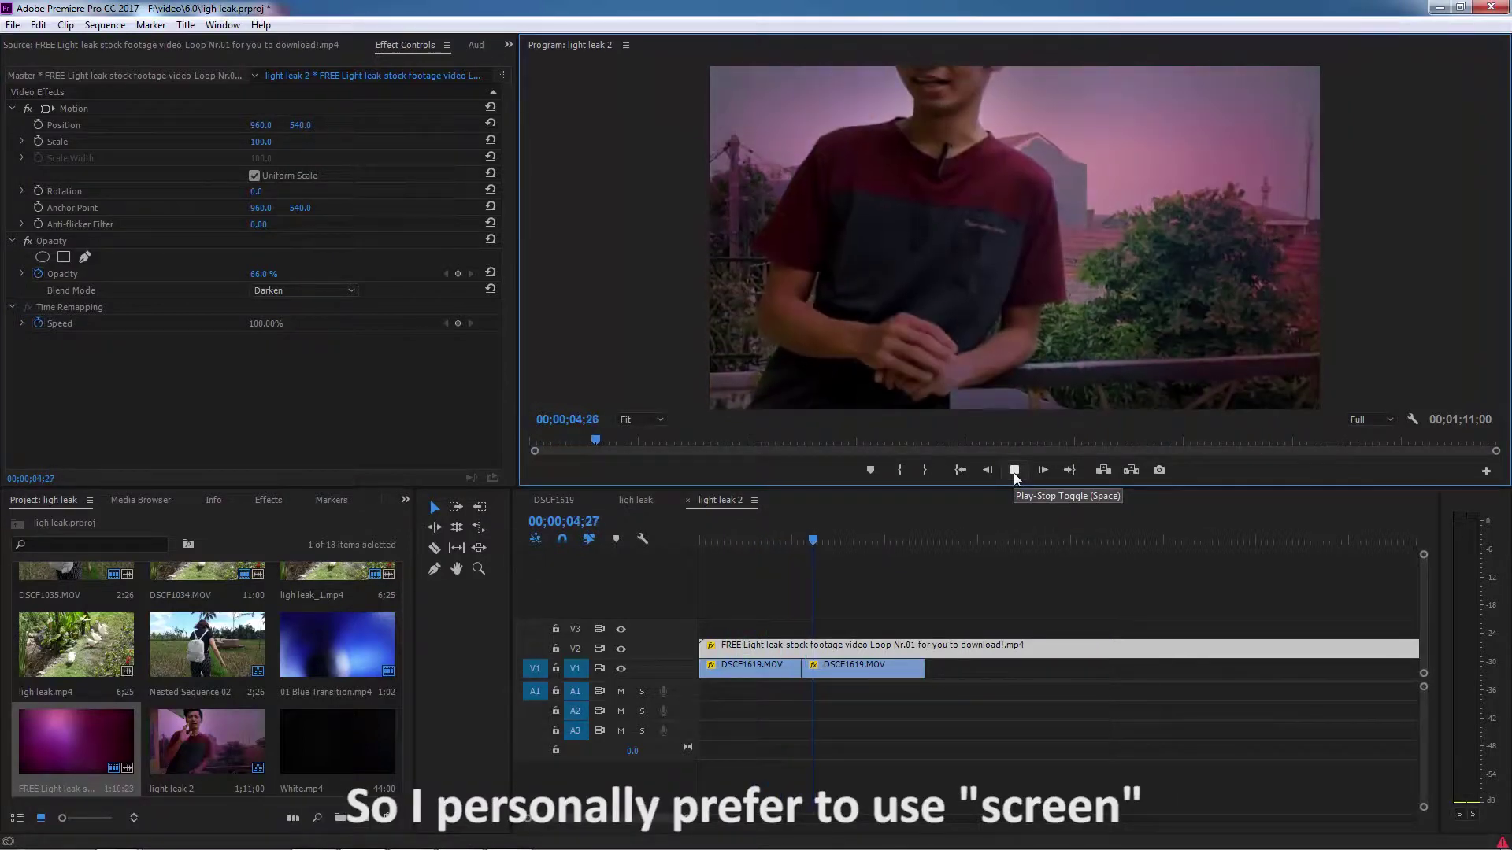
click(1014, 470)
Restore Screen blending and load White.mp4 in the Source monitor.
click(338, 291)
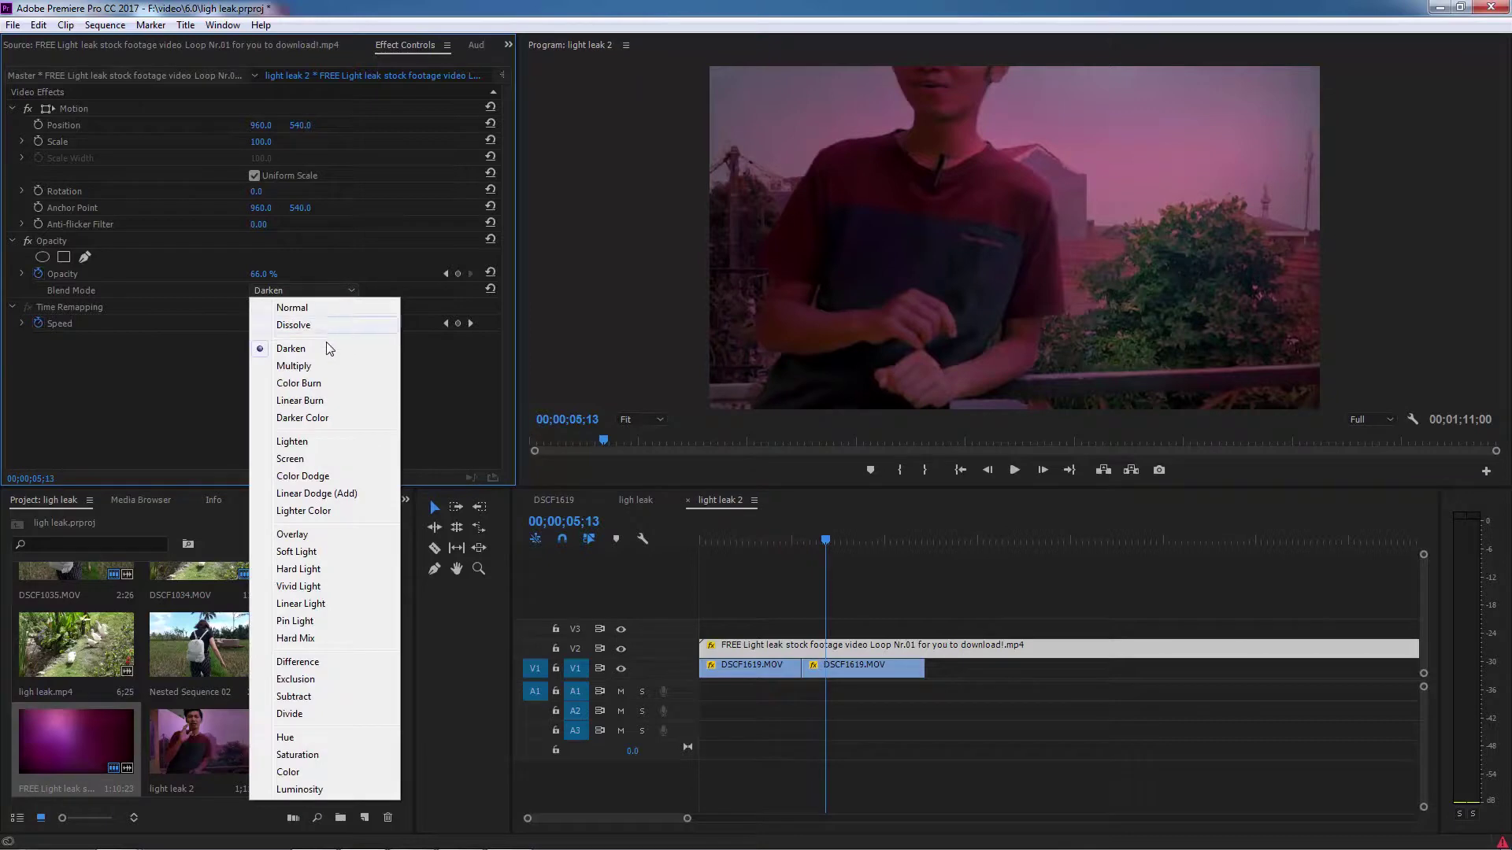
click(305, 459)
click(741, 541)
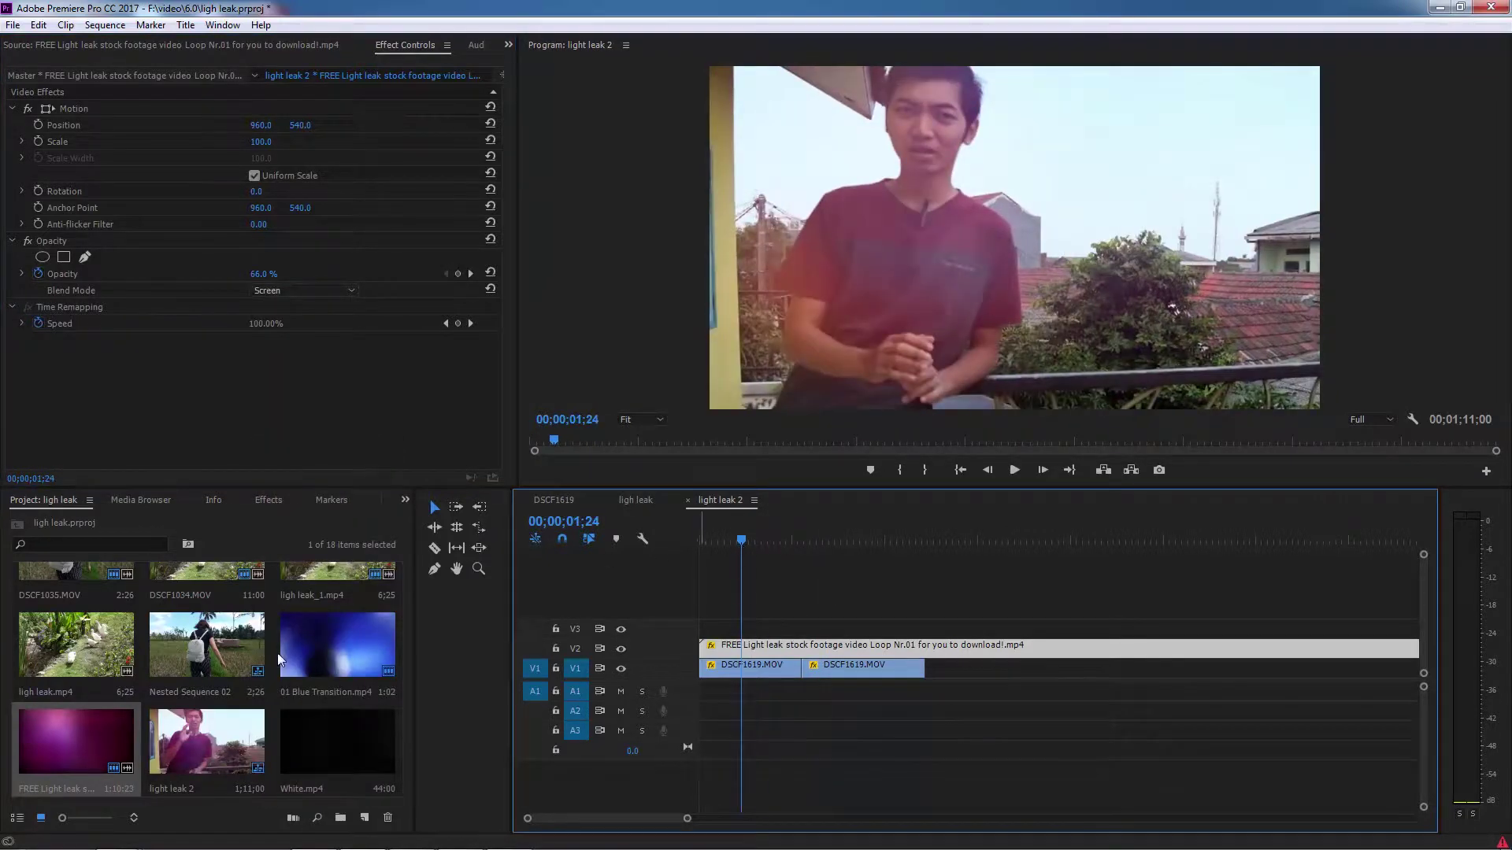
click(334, 749)
click(166, 47)
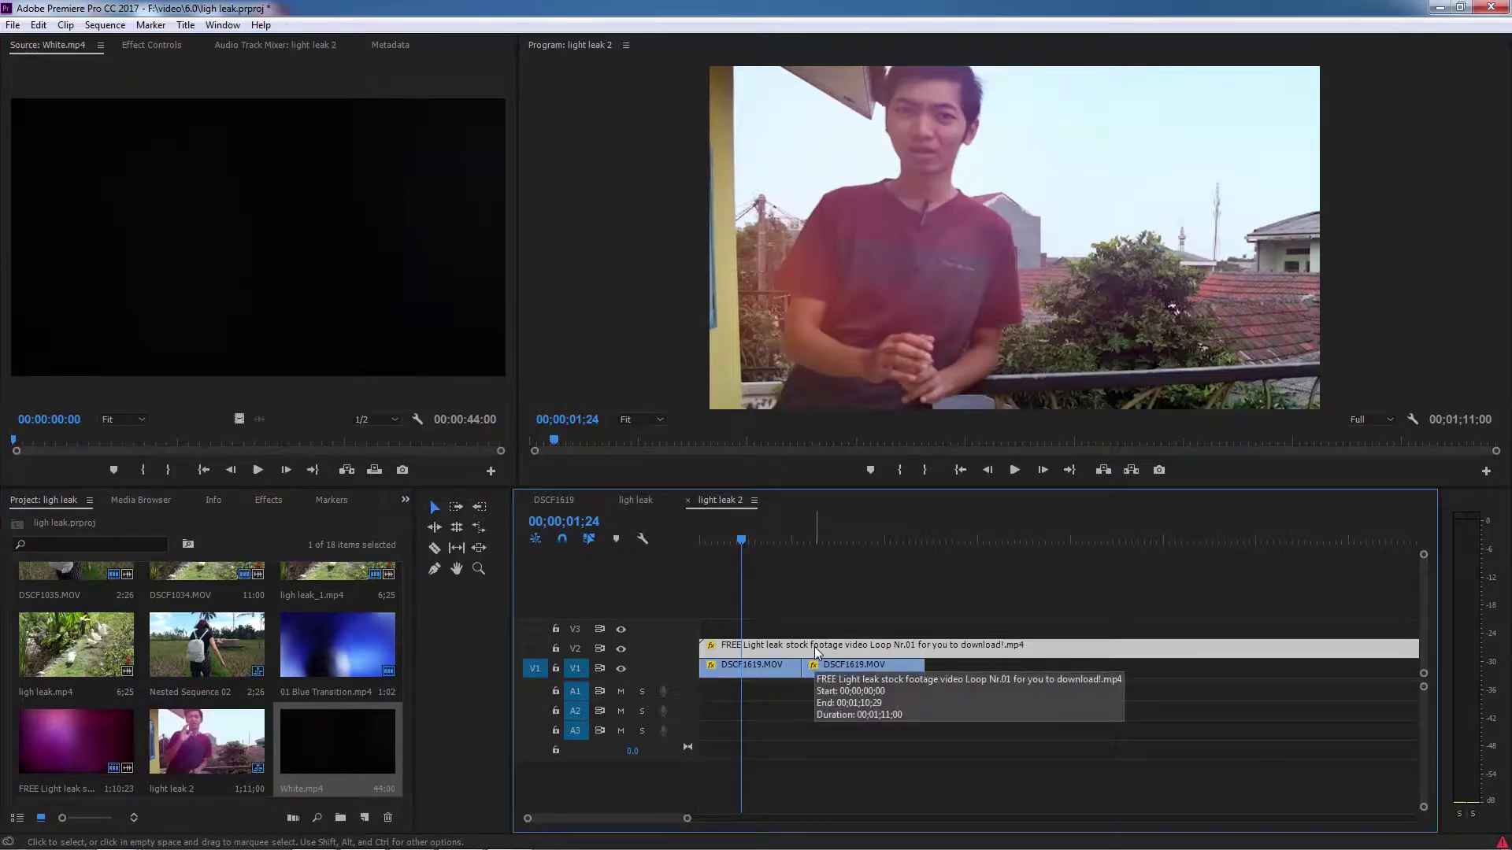
Replace the FREE Light leak on V2 with White.mp4 starting at 00:00:05:19.
key(Delete)
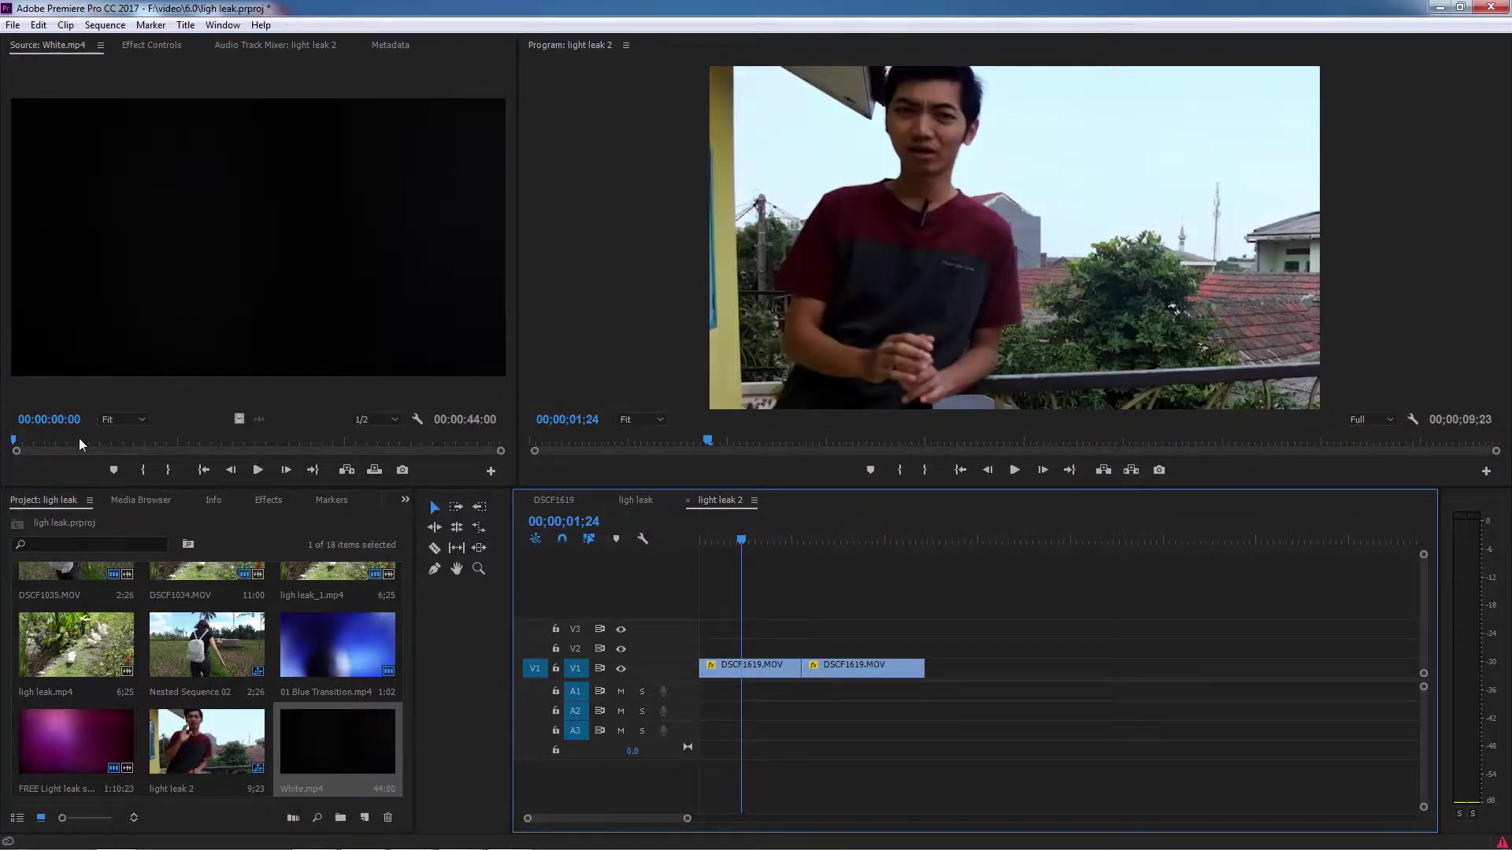
mouse_move(61, 441)
mouse_down()
mouse_move(220, 451)
mouse_move(743, 649)
mouse_up()
click(146, 470)
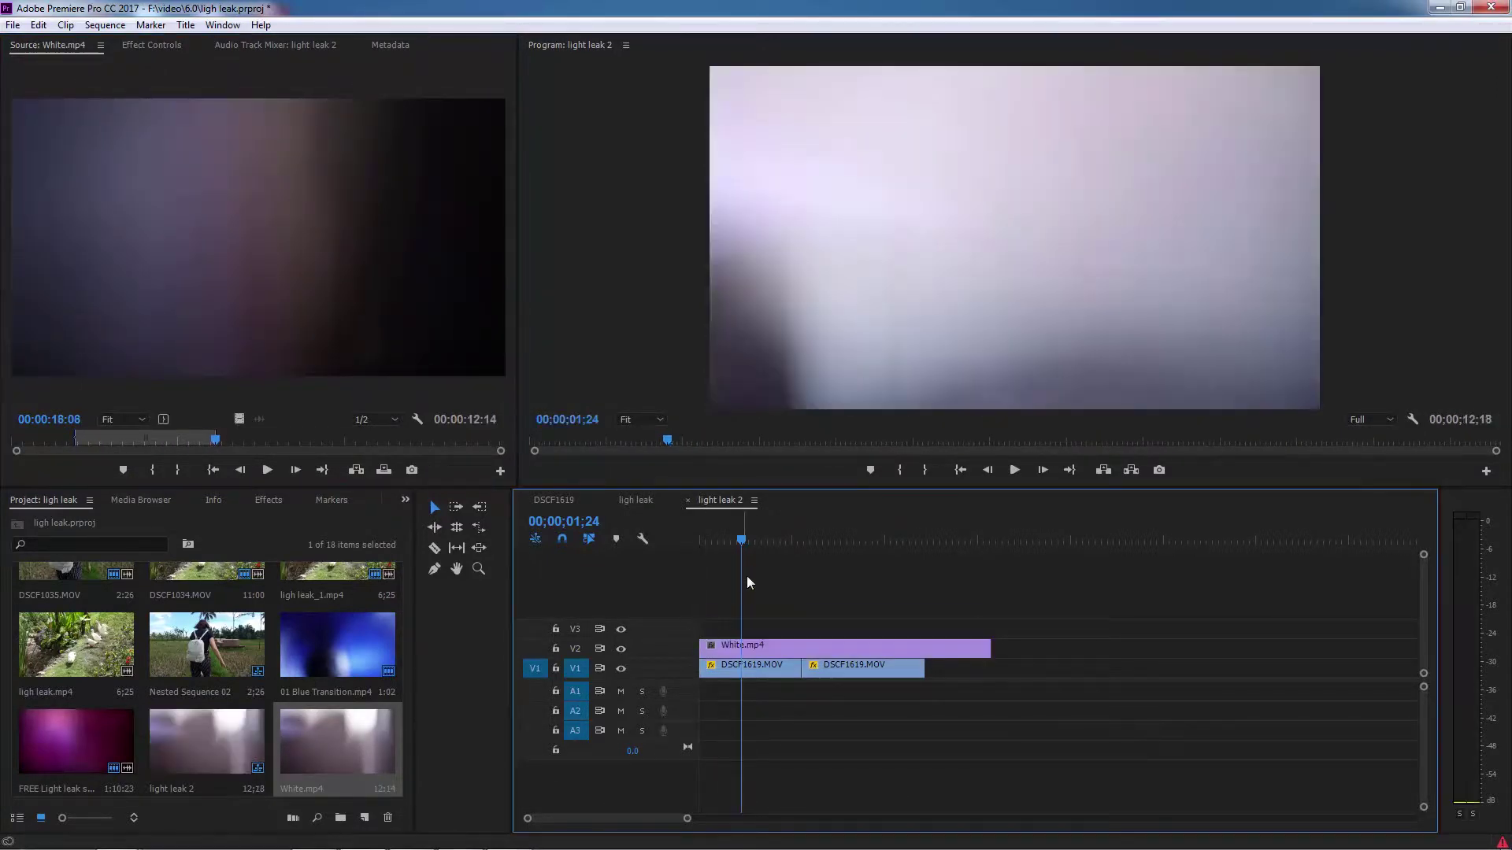
click(766, 644)
Blend White.mp4 in Screen mode at 59% opacity and play it back.
click(149, 44)
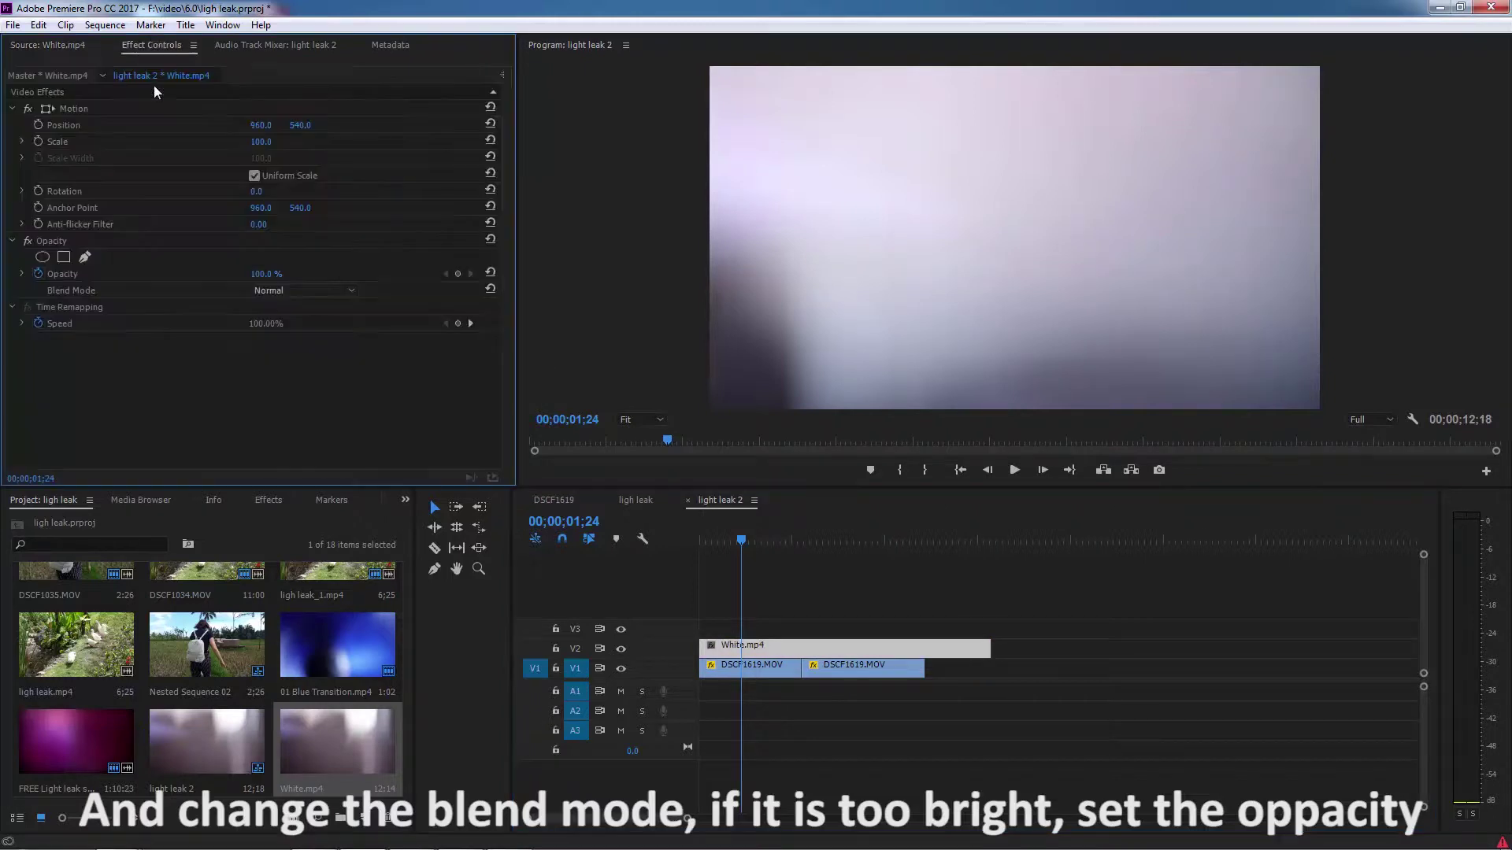
click(322, 293)
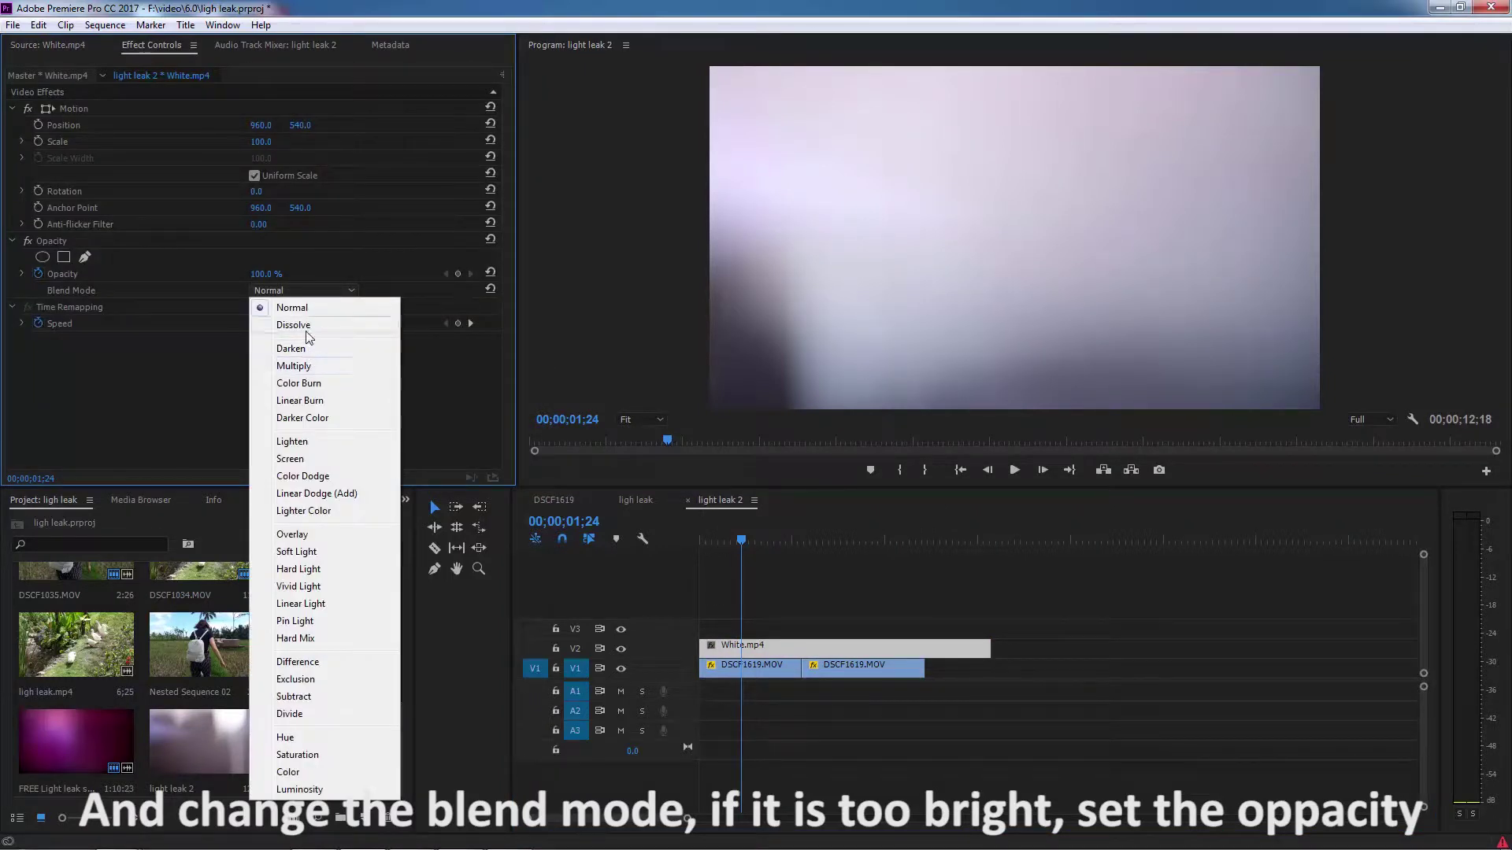
click(290, 459)
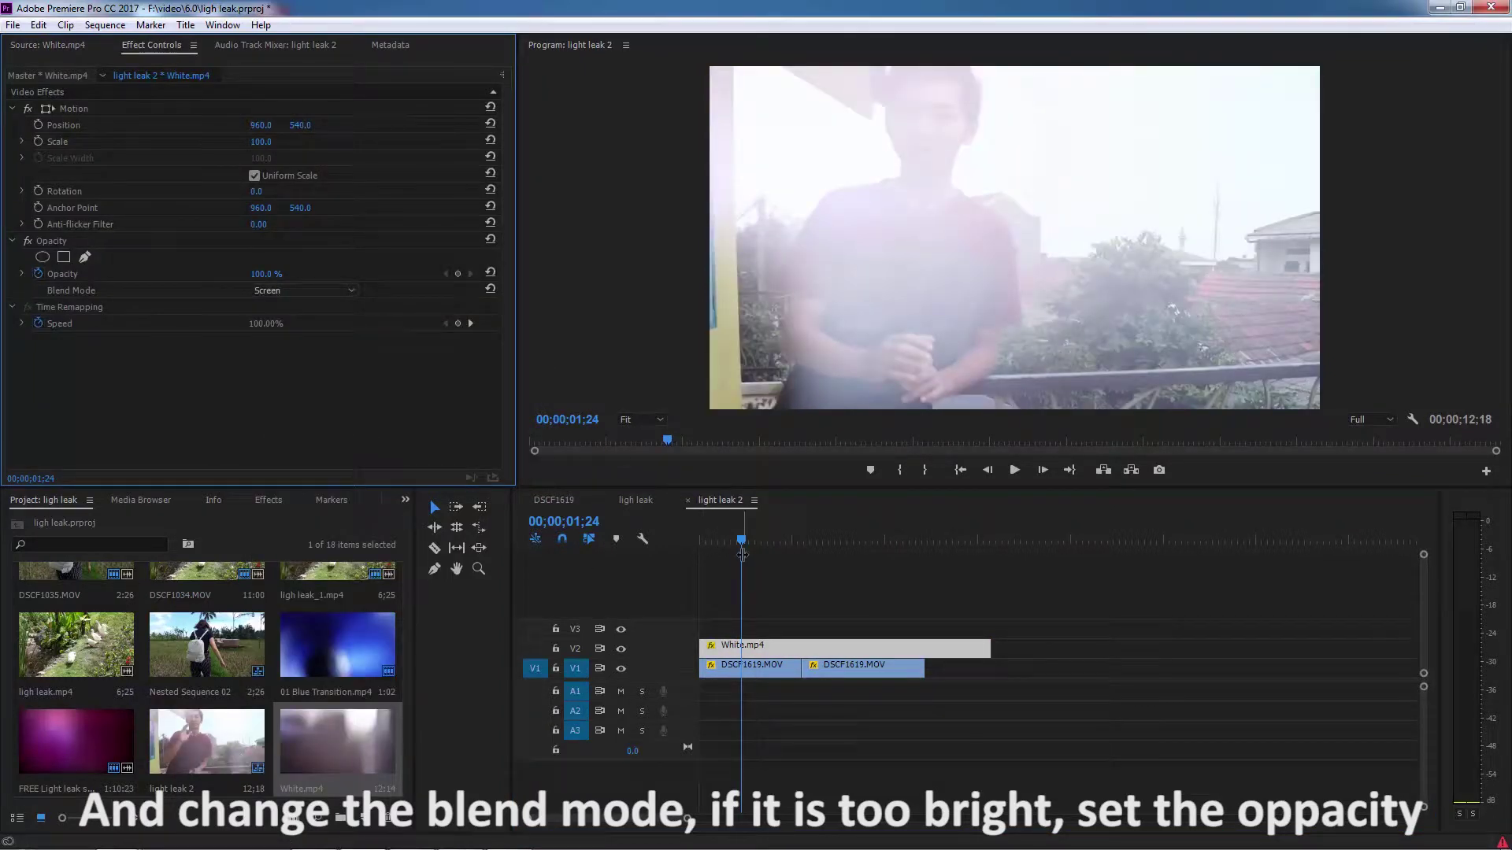
drag(711, 538, 675, 539)
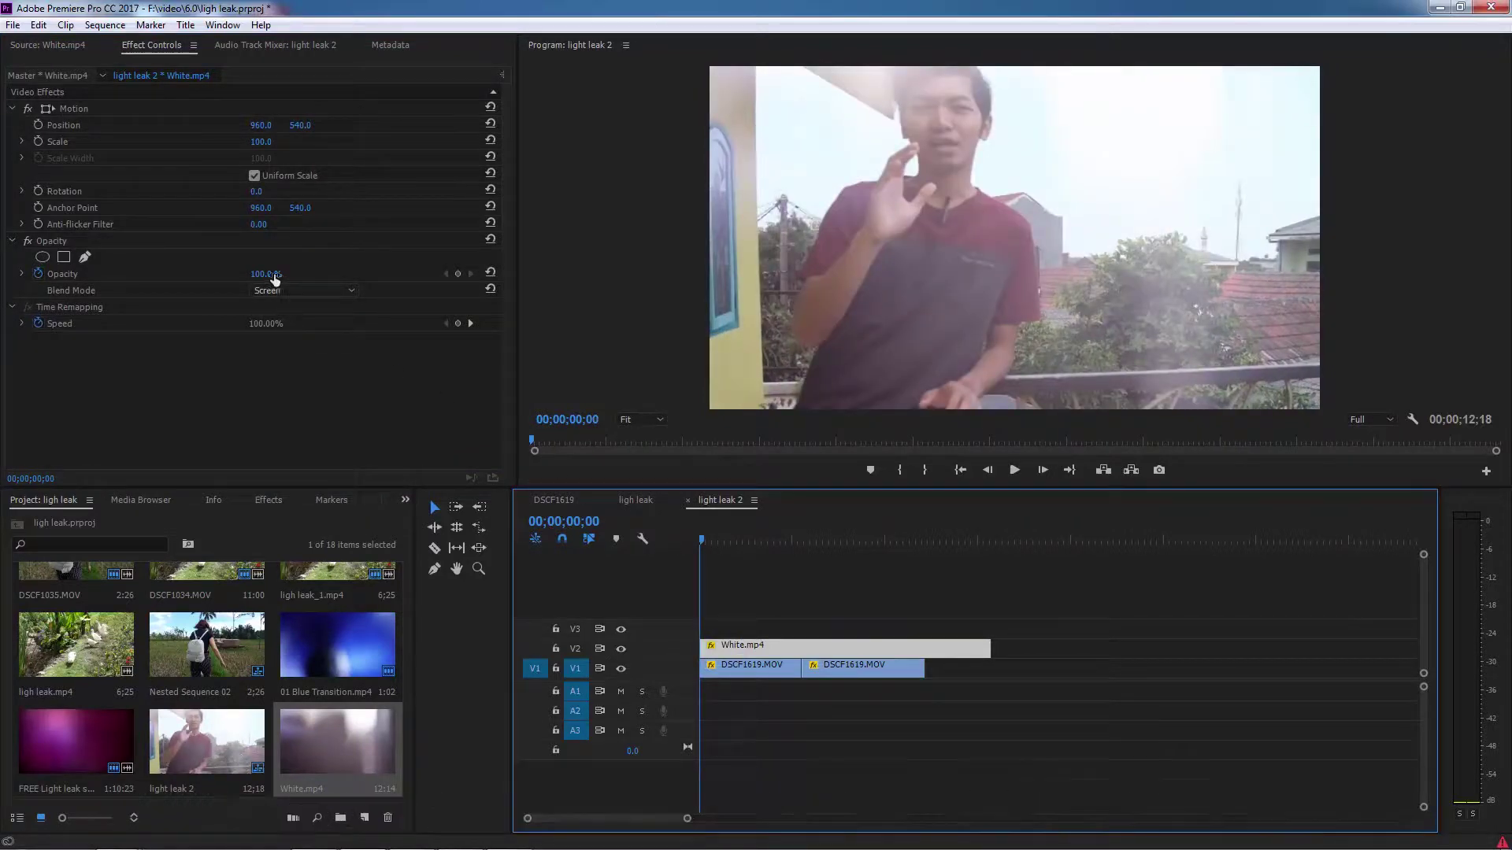
drag(261, 274, 221, 274)
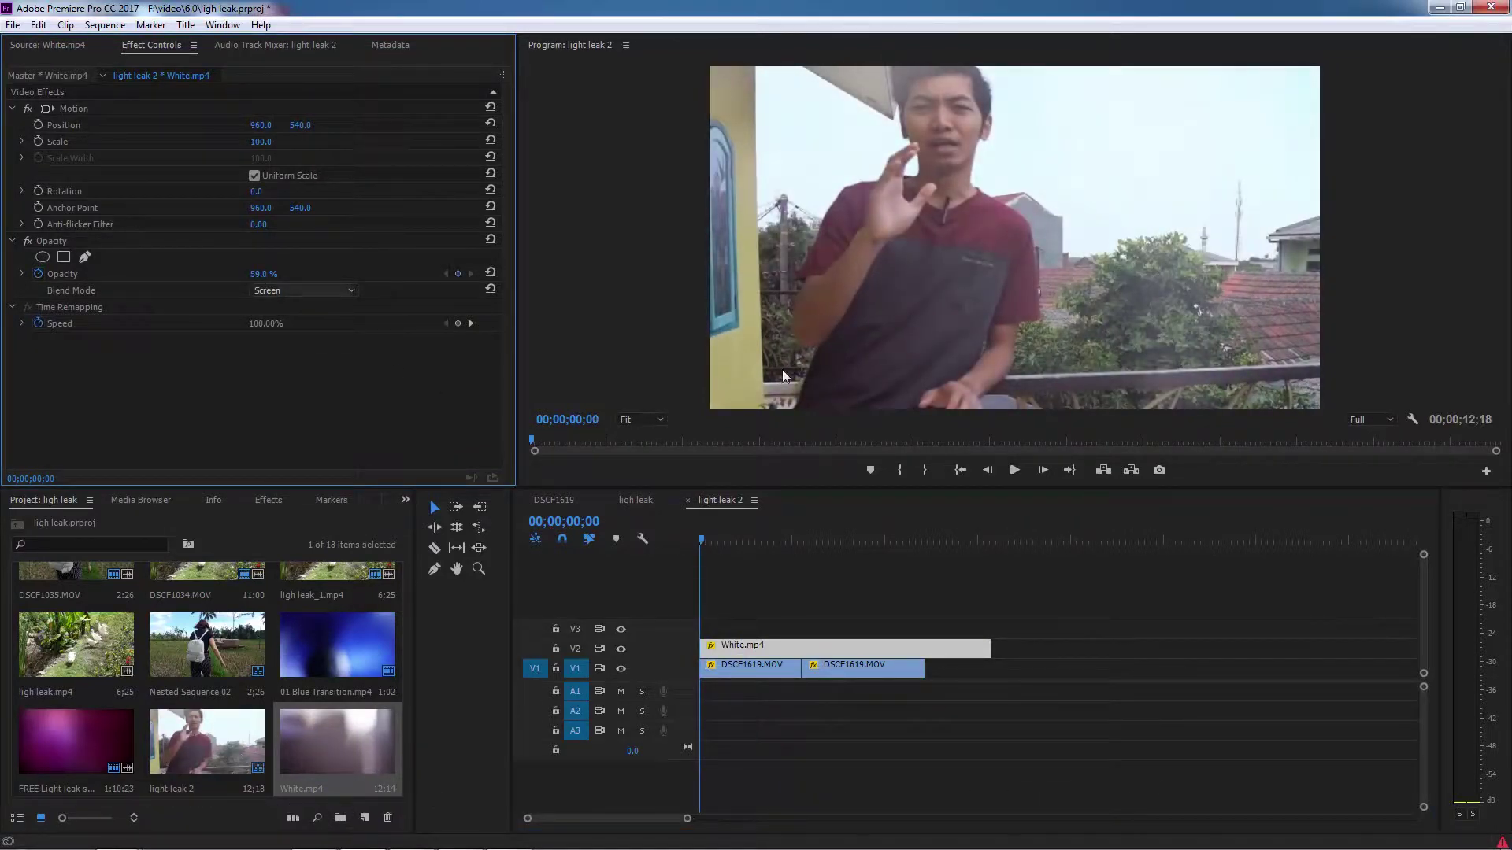
click(1012, 470)
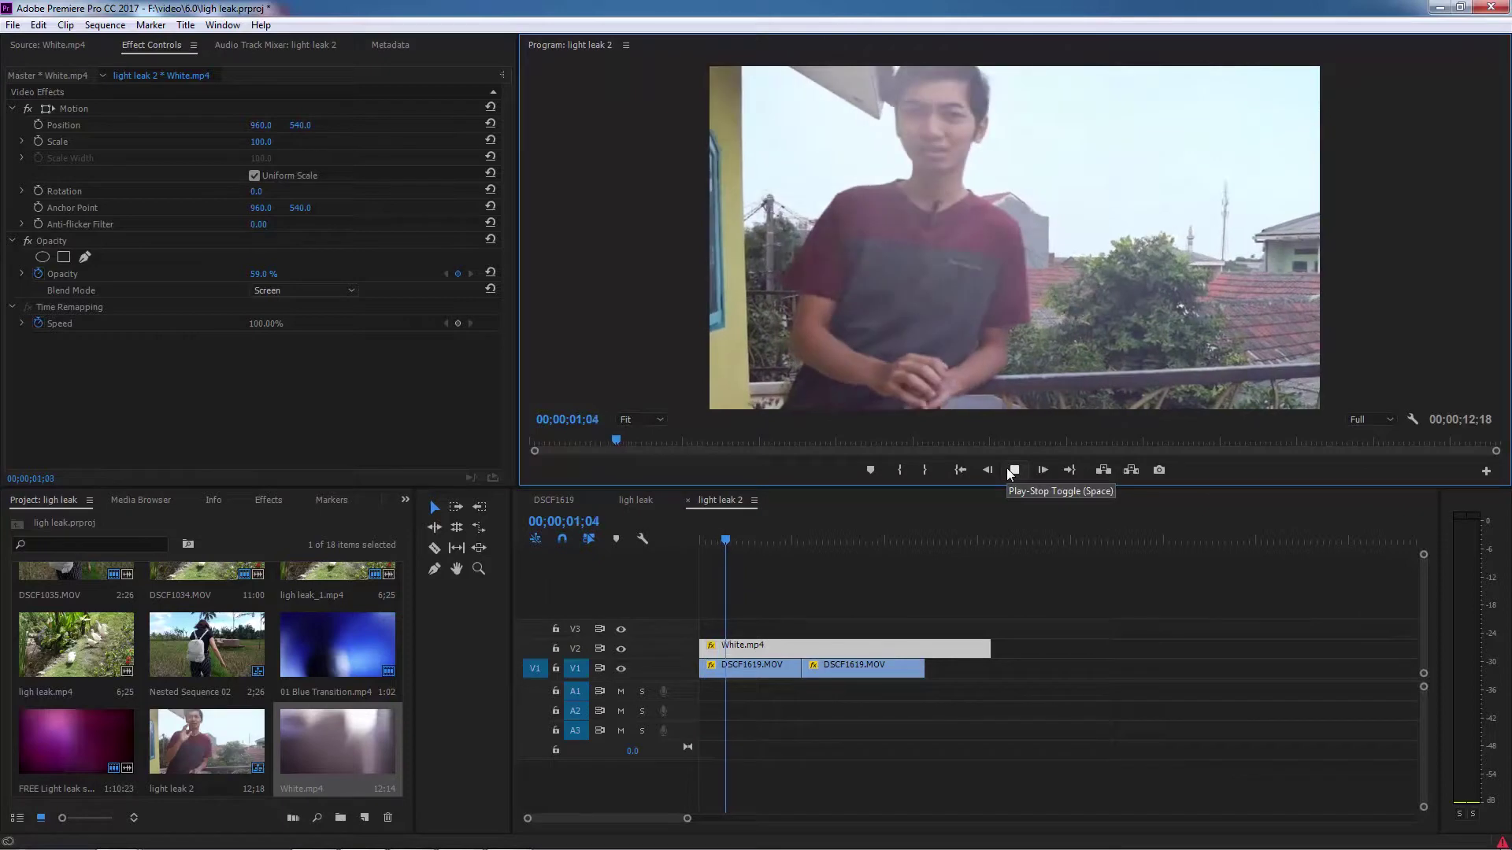